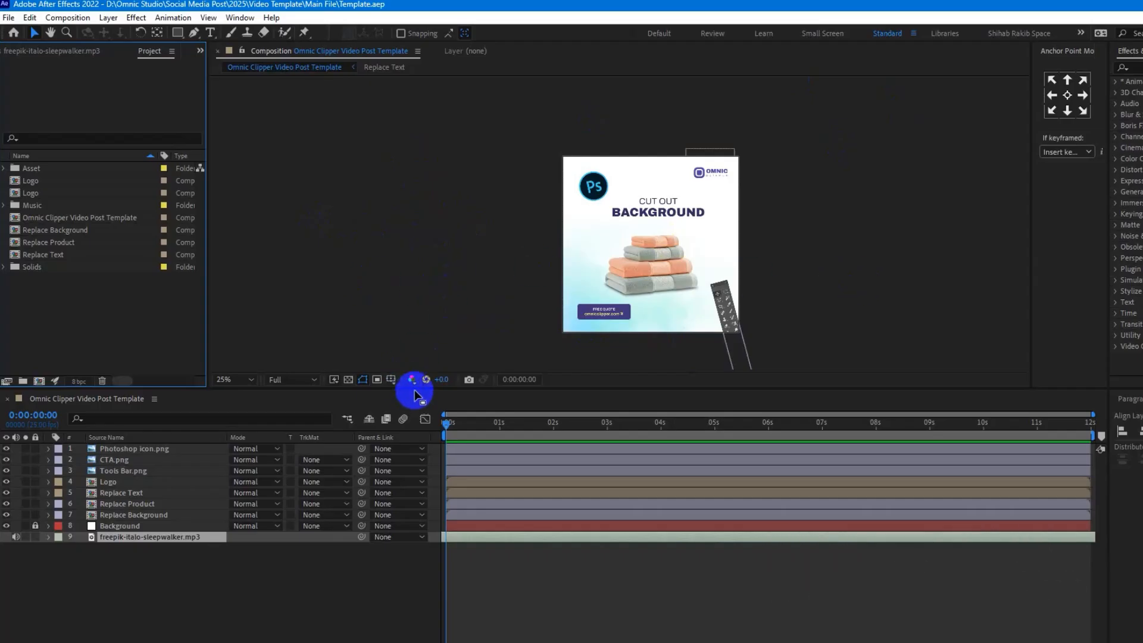
Step: Enlarge the composition viewer above the timeline and show the whole post design at 50% magnification
drag(416, 390, 425, 461)
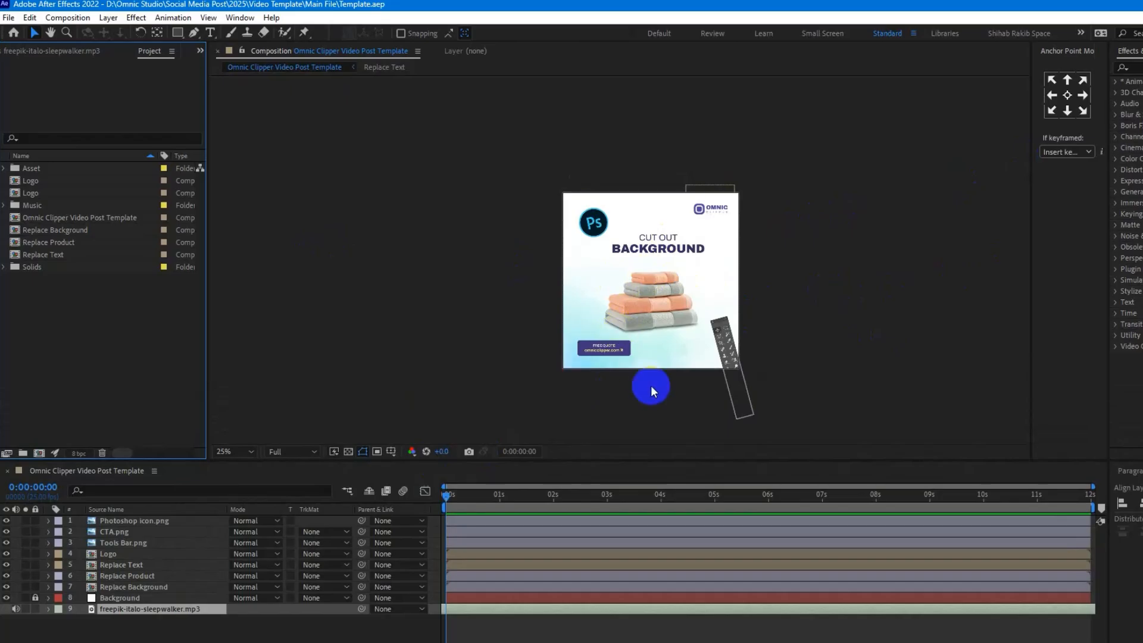
key(period)
drag(899, 326, 887, 278)
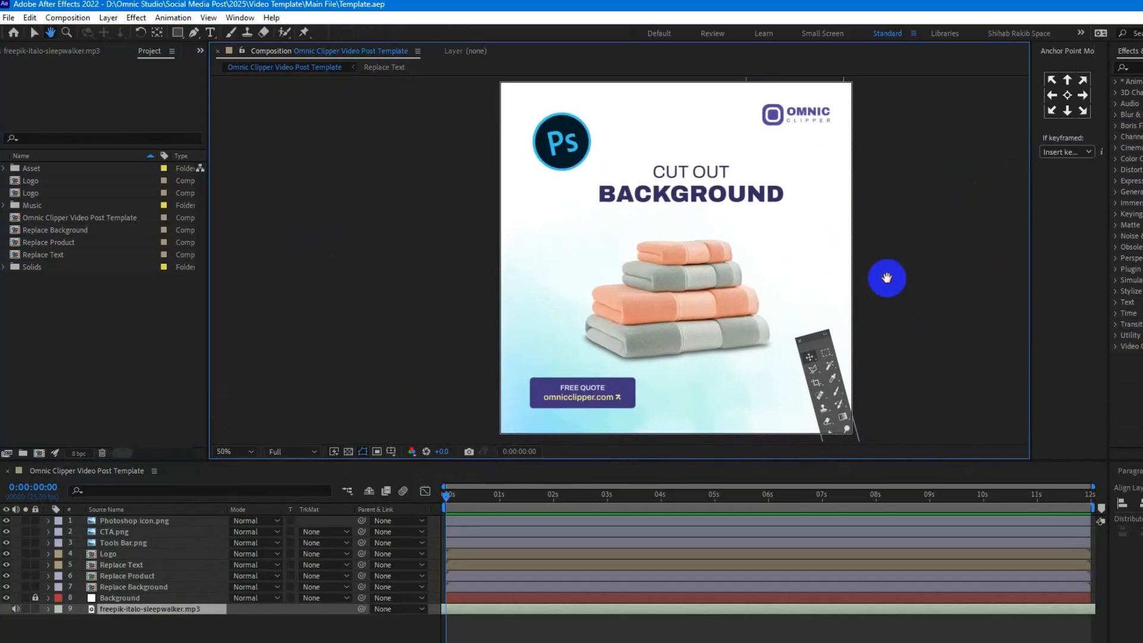
key(v)
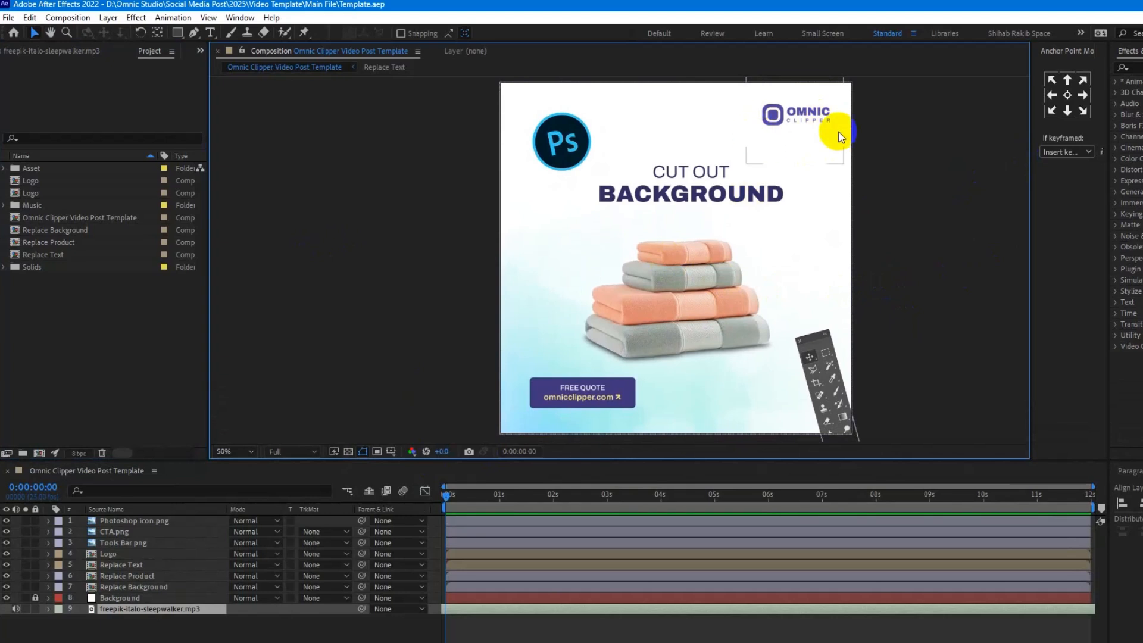
click(891, 258)
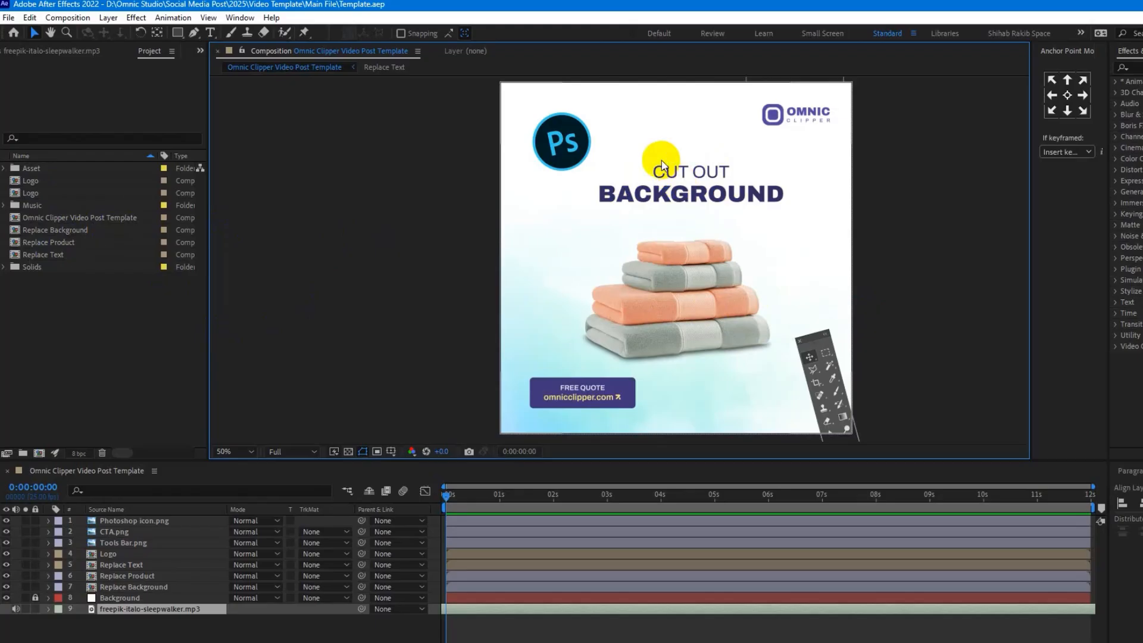
click(384, 351)
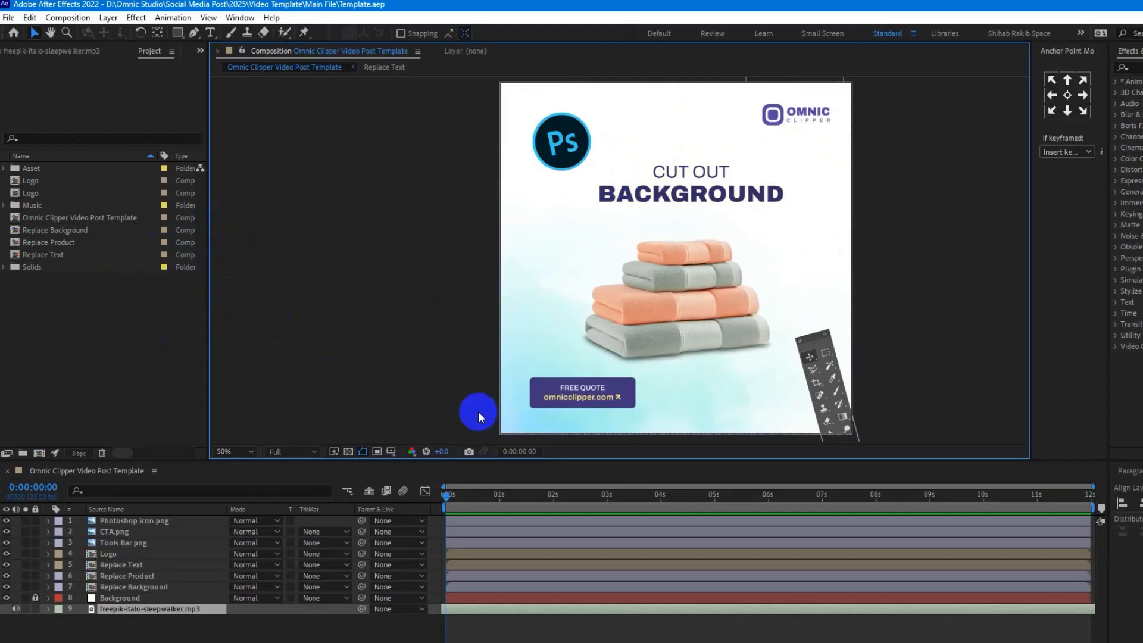
Step: Review the size, frame rate and duration settings of the Omnic Clipper Video Post Template composition
key(ctrl+k)
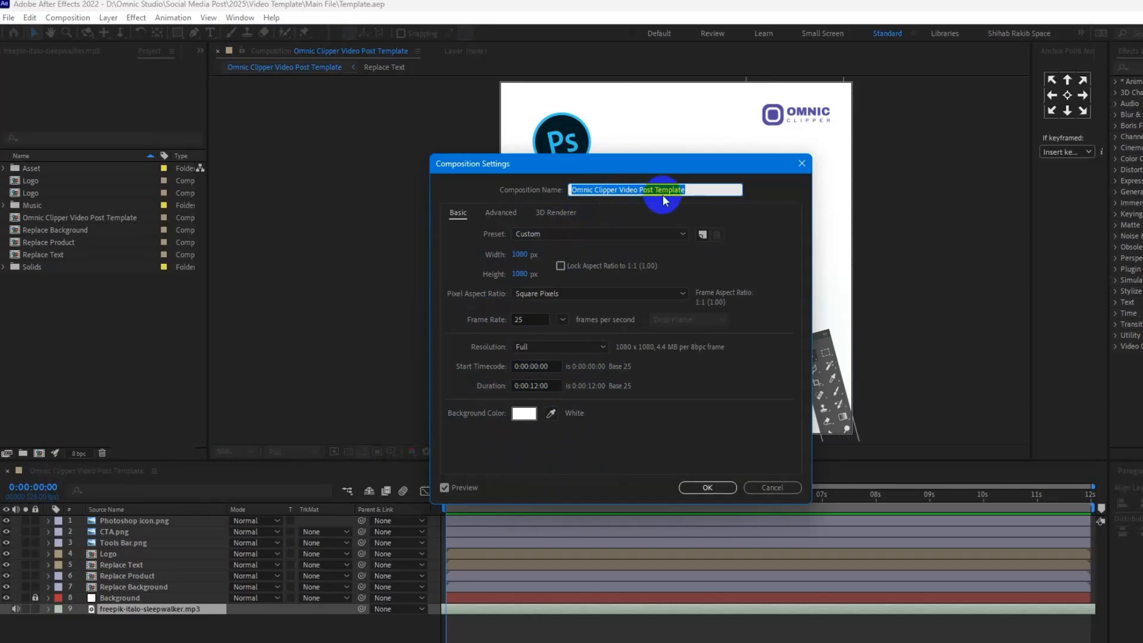
click(702, 490)
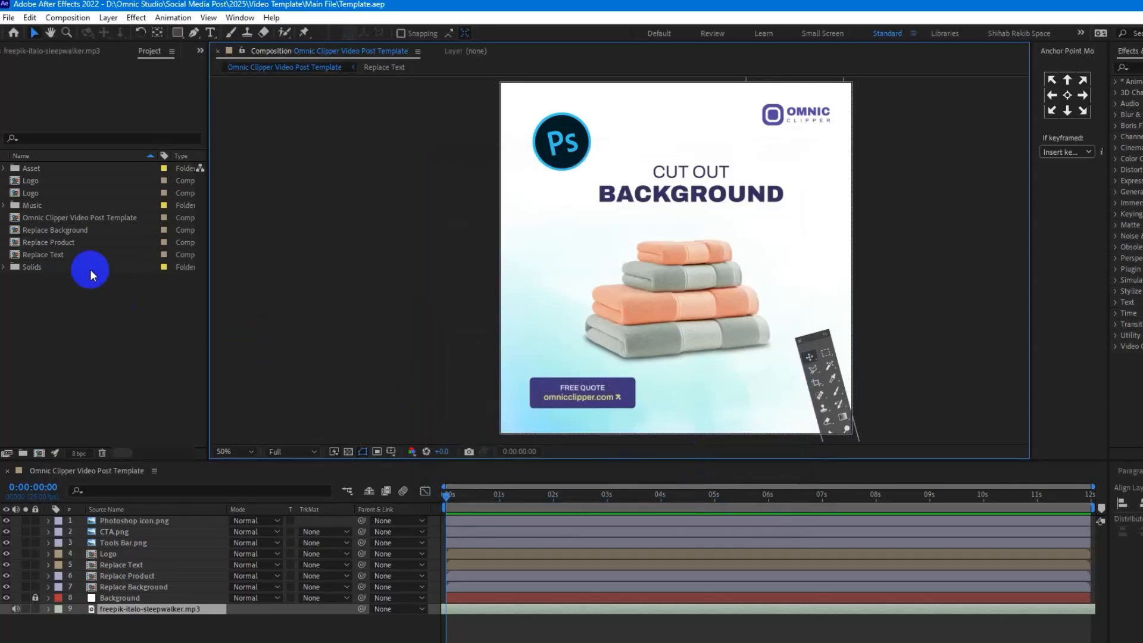
Step: Examine the project's Asset folder, previewing the images from Background Image.png through Logo.png, and check the Music folder
click(3, 169)
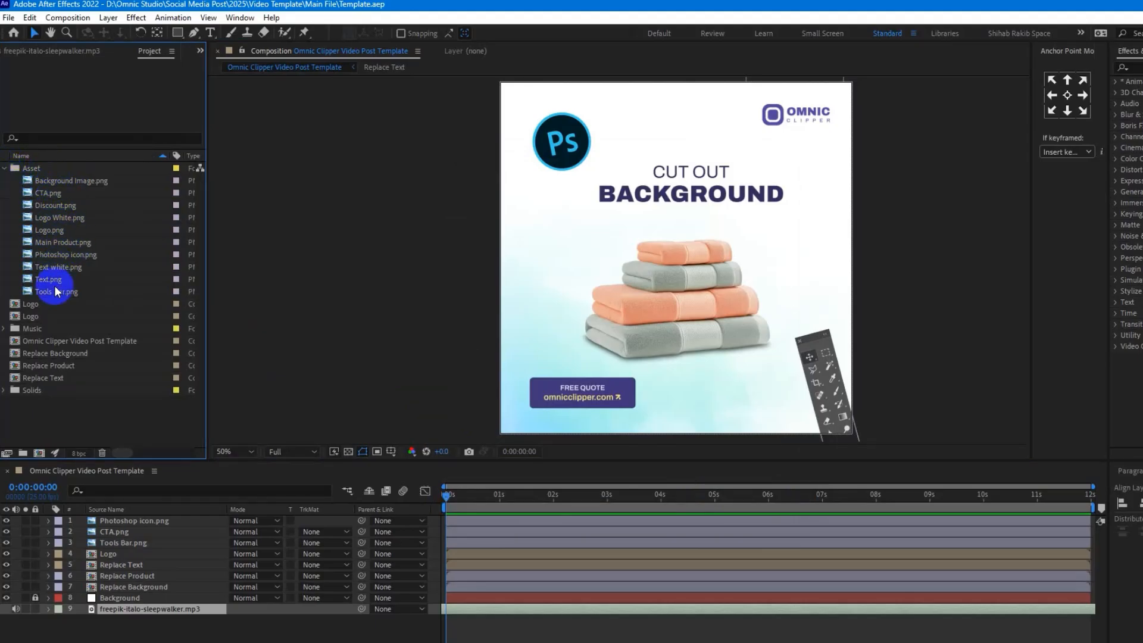
click(64, 181)
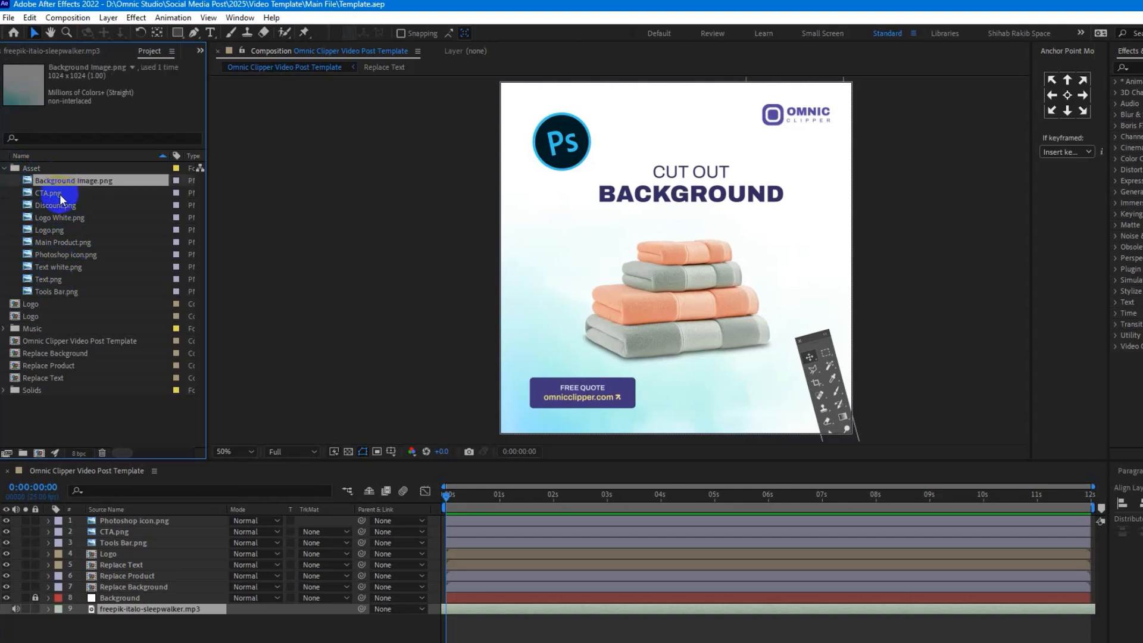
click(60, 194)
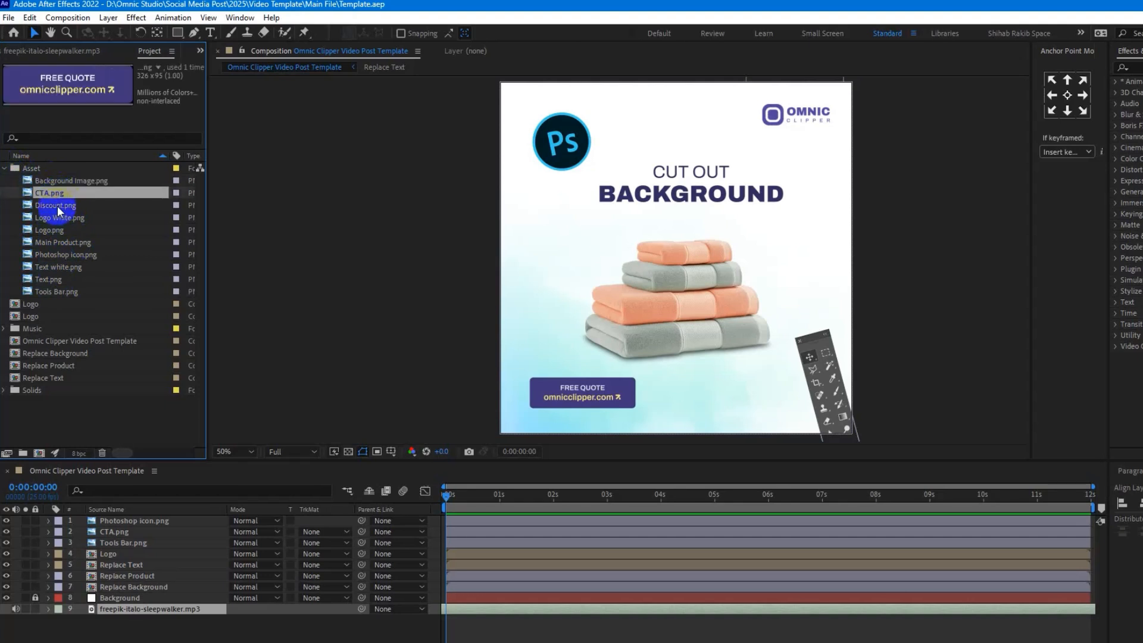
click(57, 206)
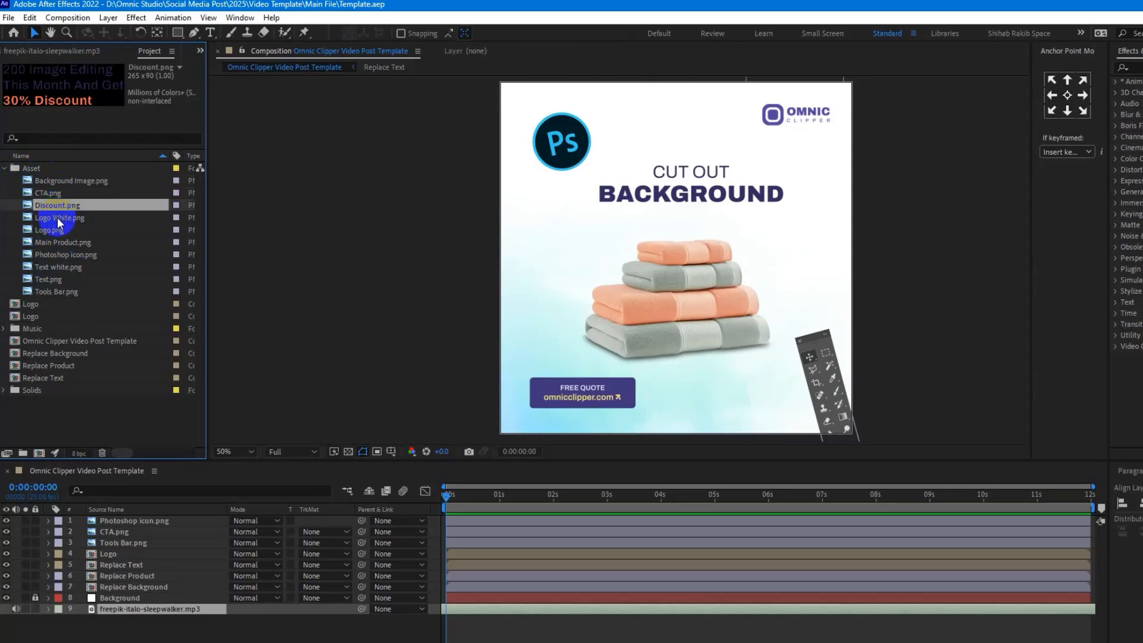
click(57, 216)
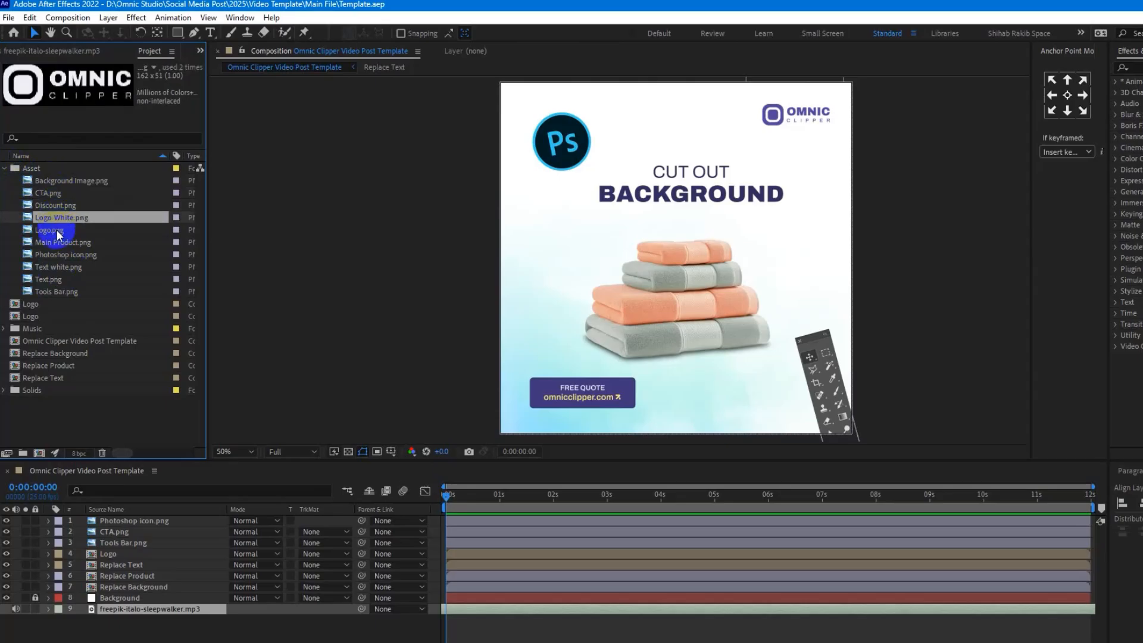
click(59, 231)
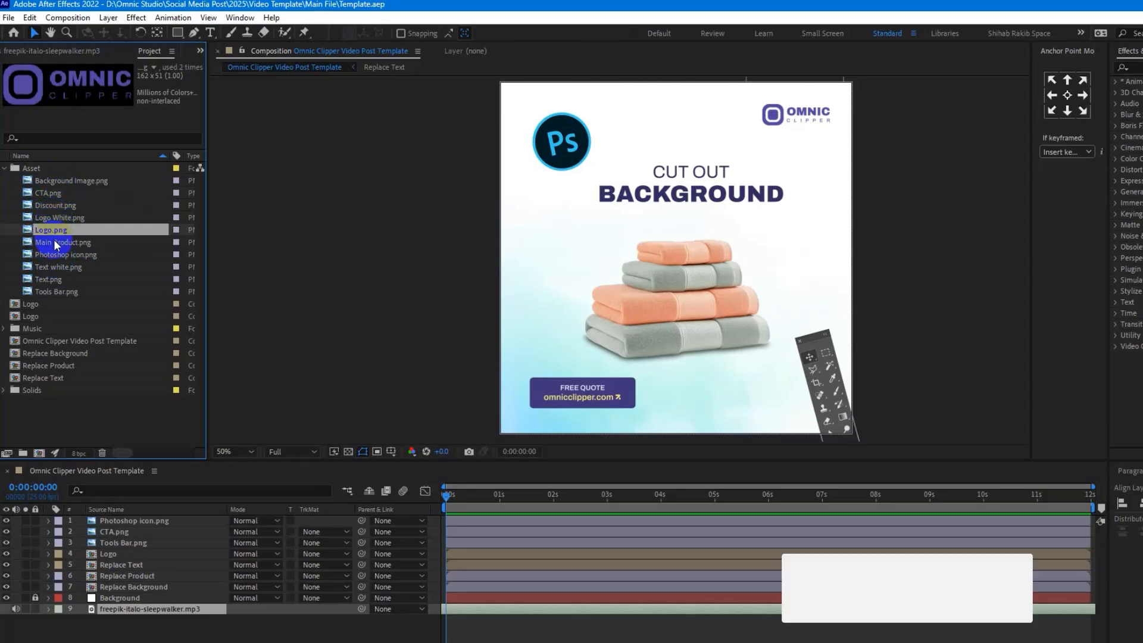
click(5, 169)
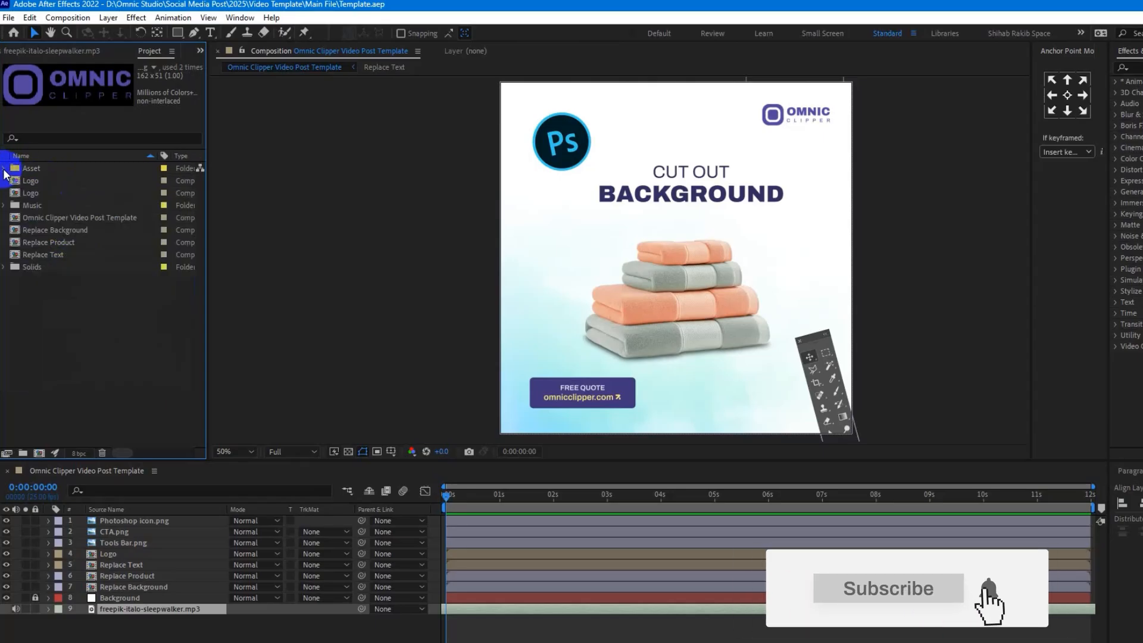
click(4, 205)
click(4, 205)
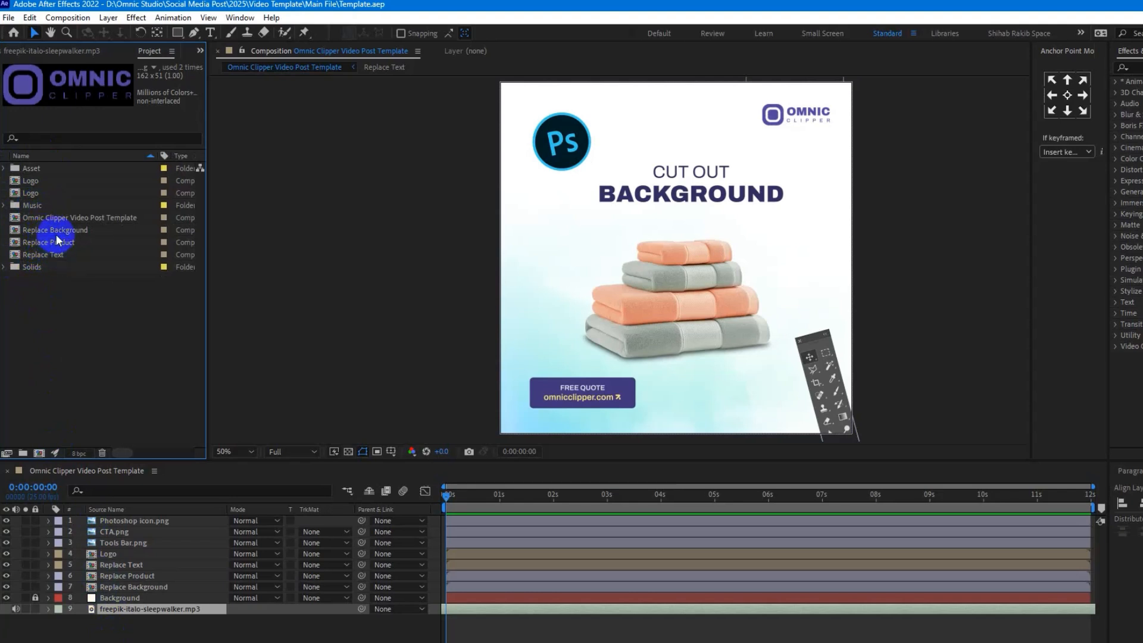
Step: Open the Replace Background composition and inspect its Background Image.png layer at 50% magnification
scroll(648, 298, up, 2)
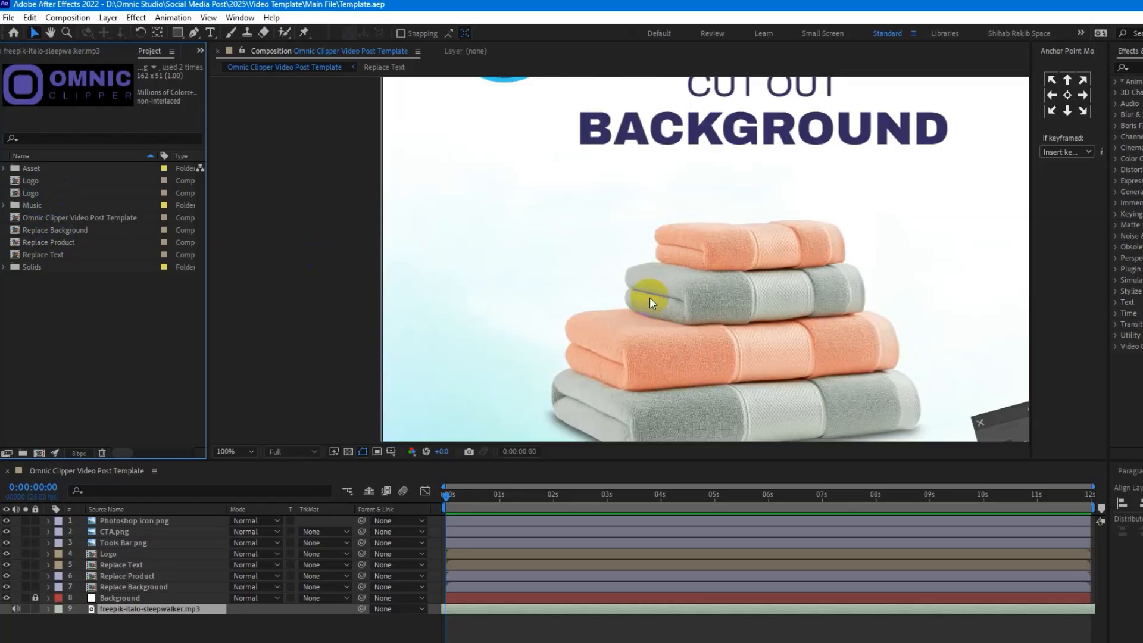
scroll(649, 297, down, 4)
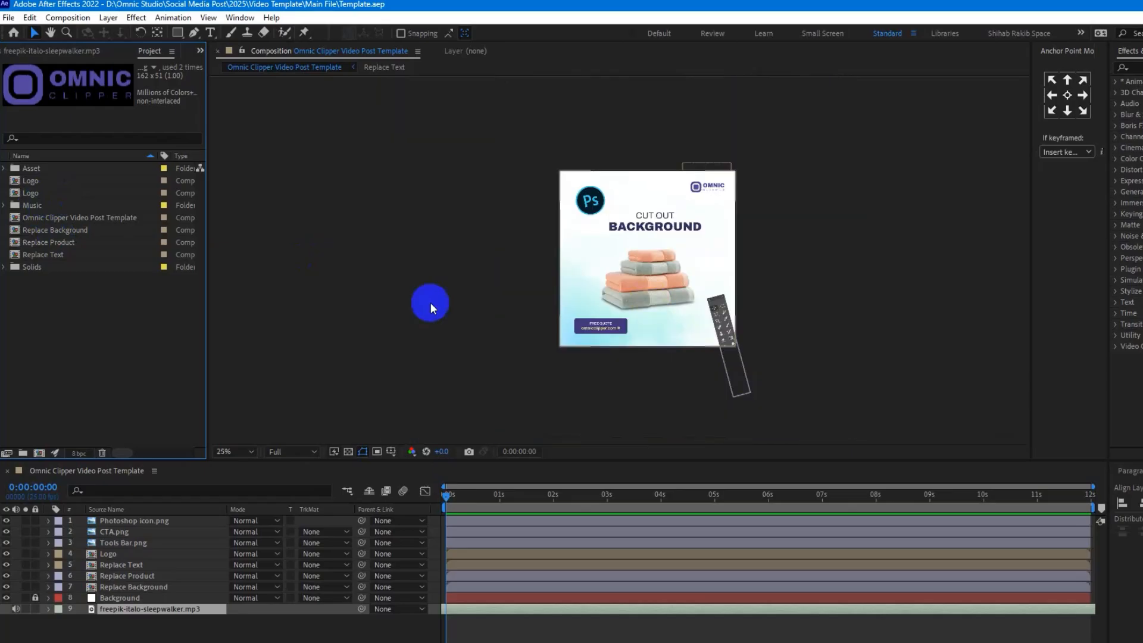
click(153, 625)
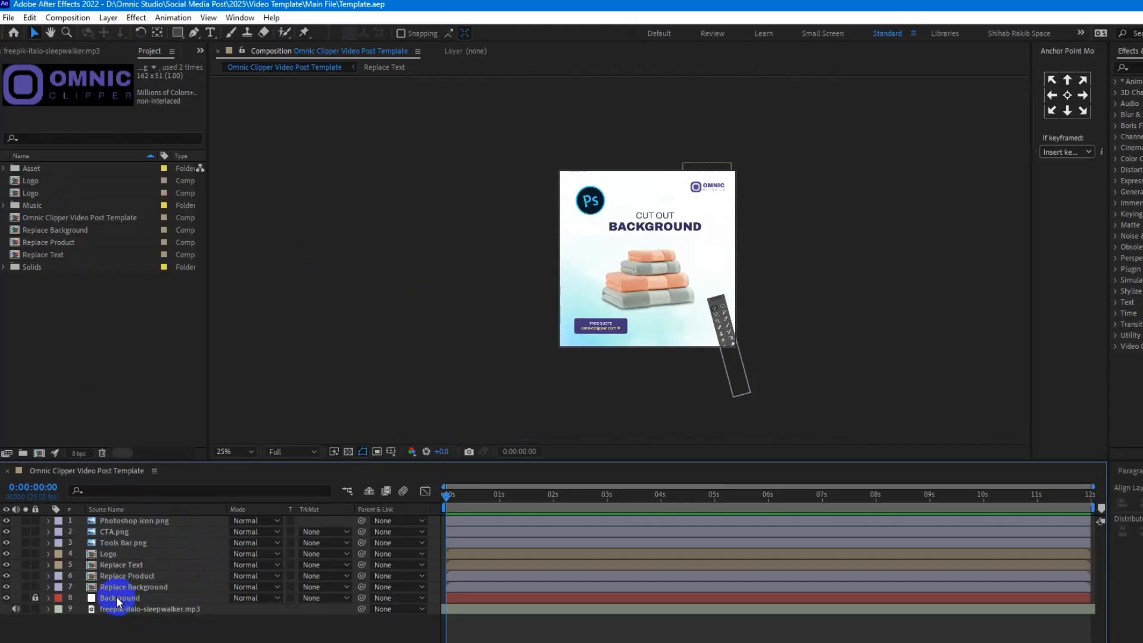
double_click(146, 587)
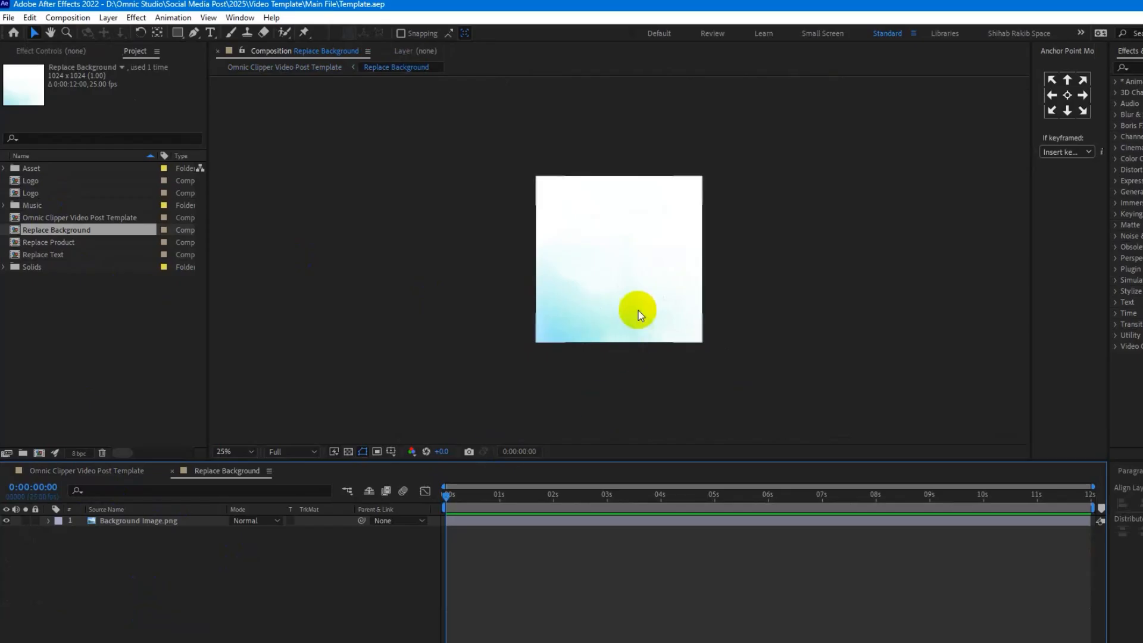
click(154, 521)
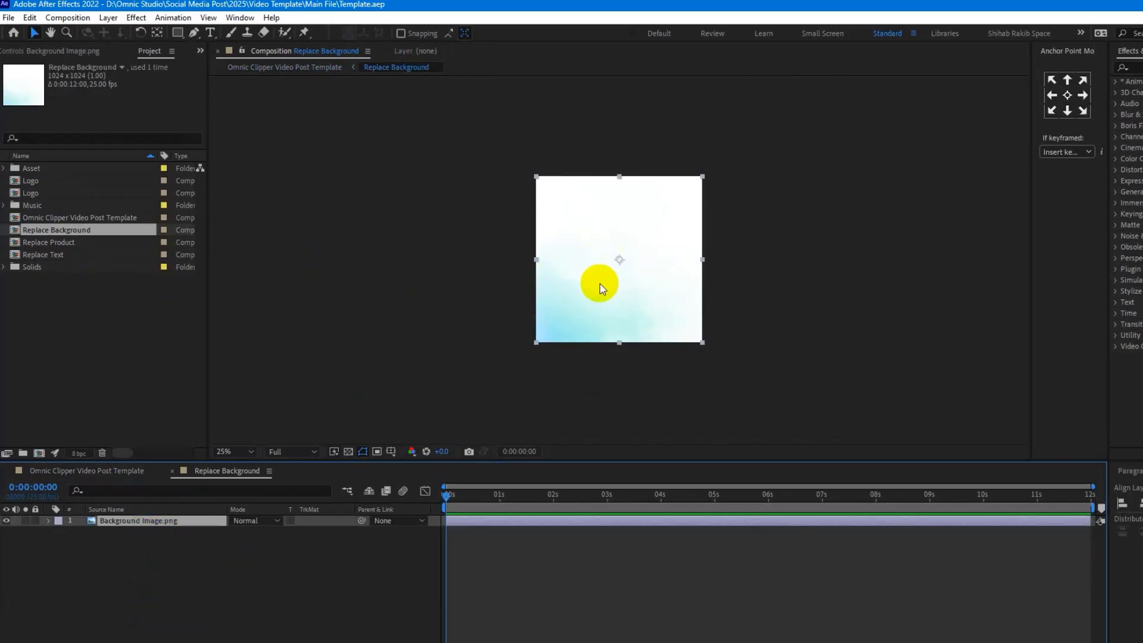
key(period)
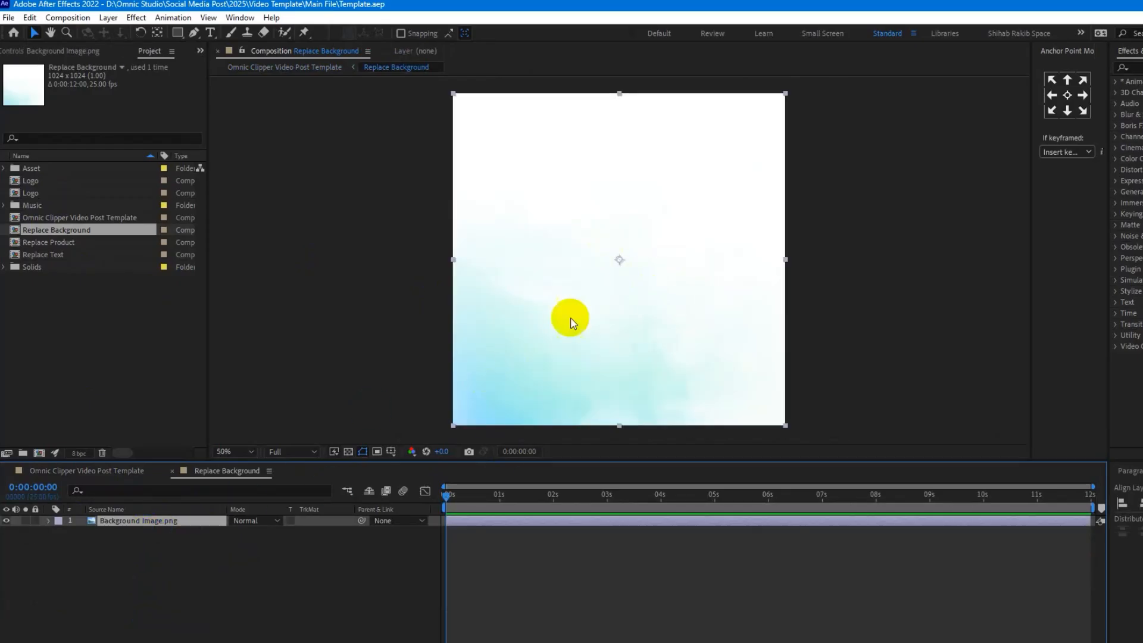
click(195, 563)
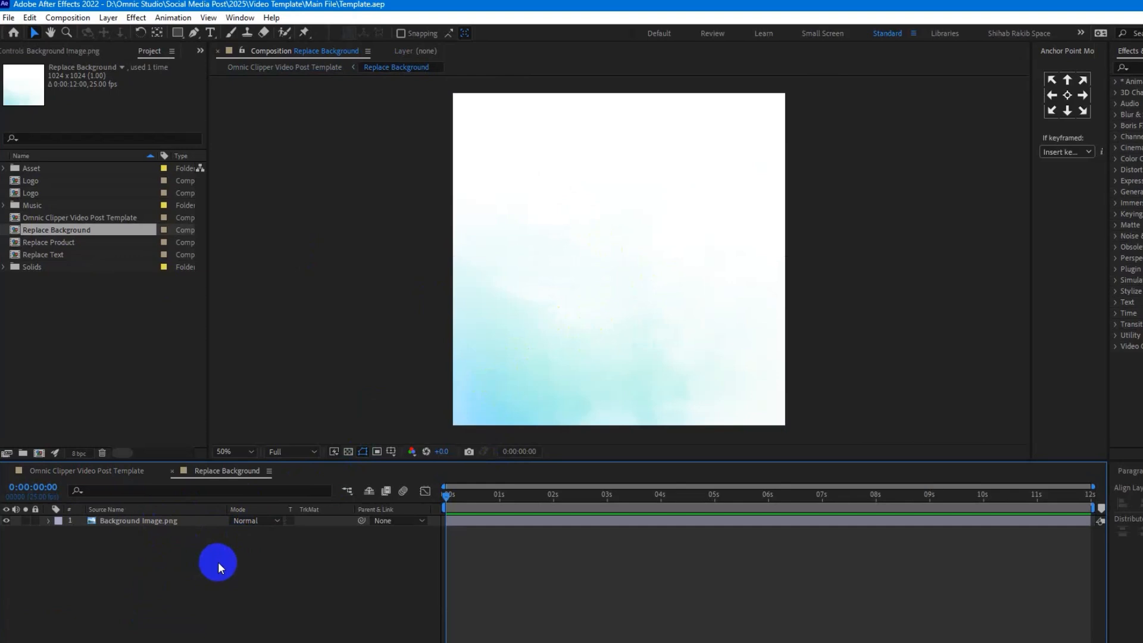
Step: Add a pale gray-blue 1024 x 1024 px solid above Background Image.png and check the new background in the main composition
key(ctrl+y)
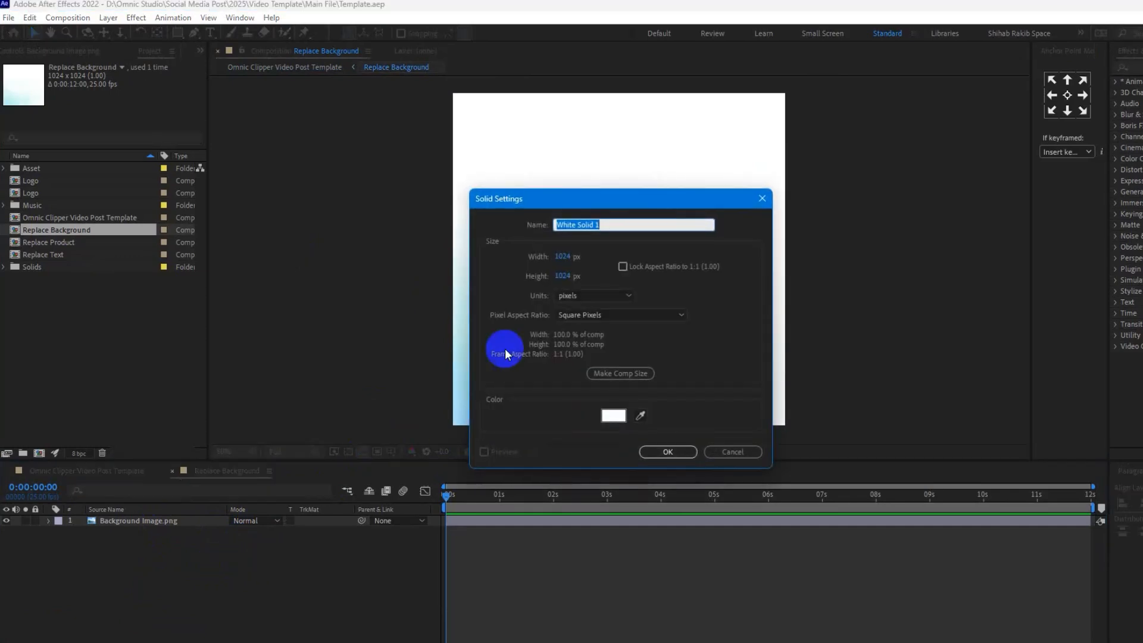
click(612, 416)
mouse_move(759, 274)
mouse_down()
mouse_move(737, 280)
mouse_move(713, 312)
mouse_up()
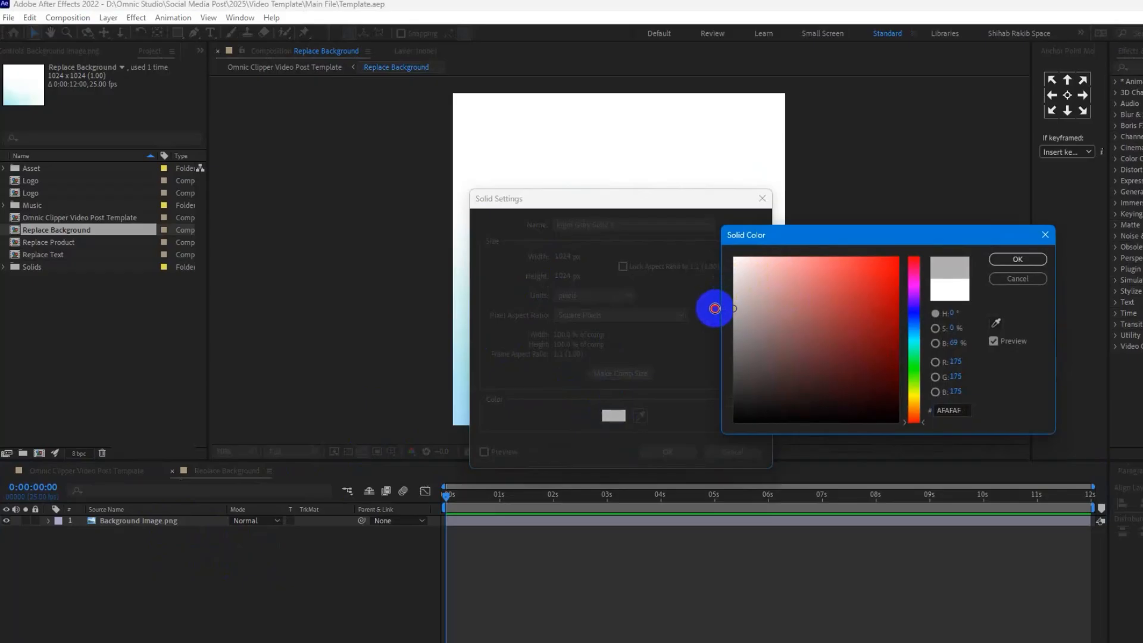
drag(911, 338, 914, 328)
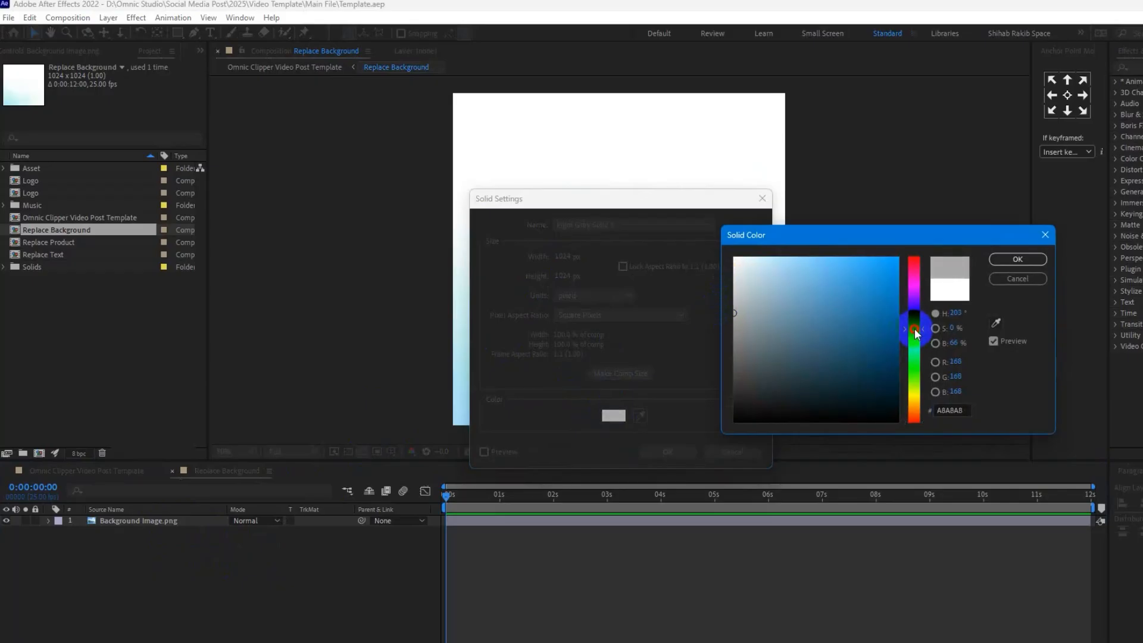
drag(738, 326, 754, 325)
click(1017, 259)
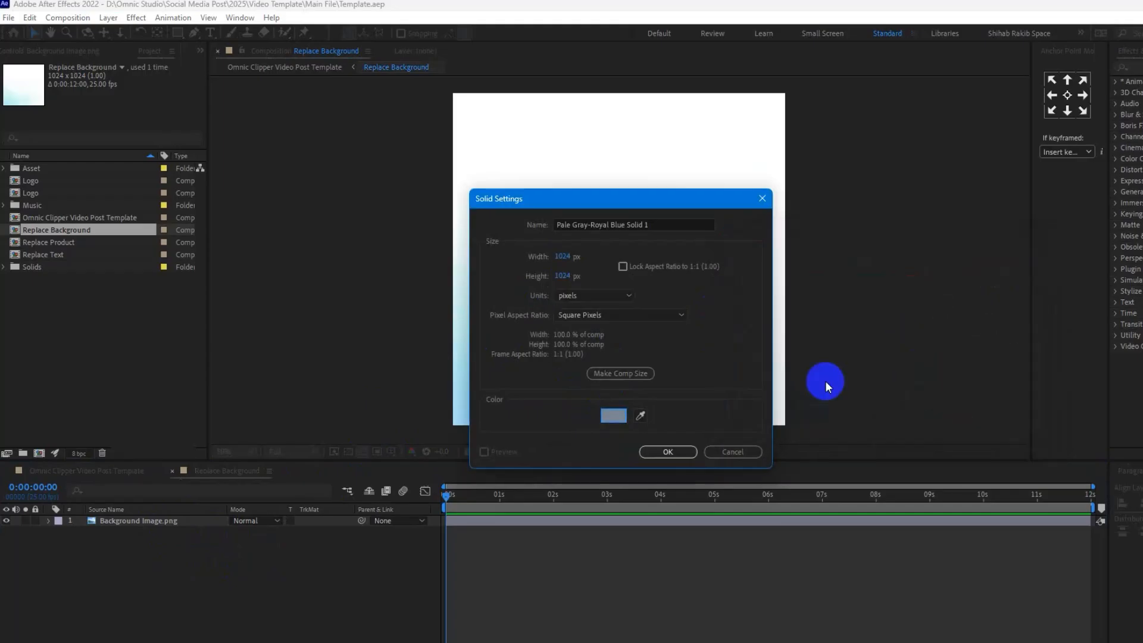
click(668, 452)
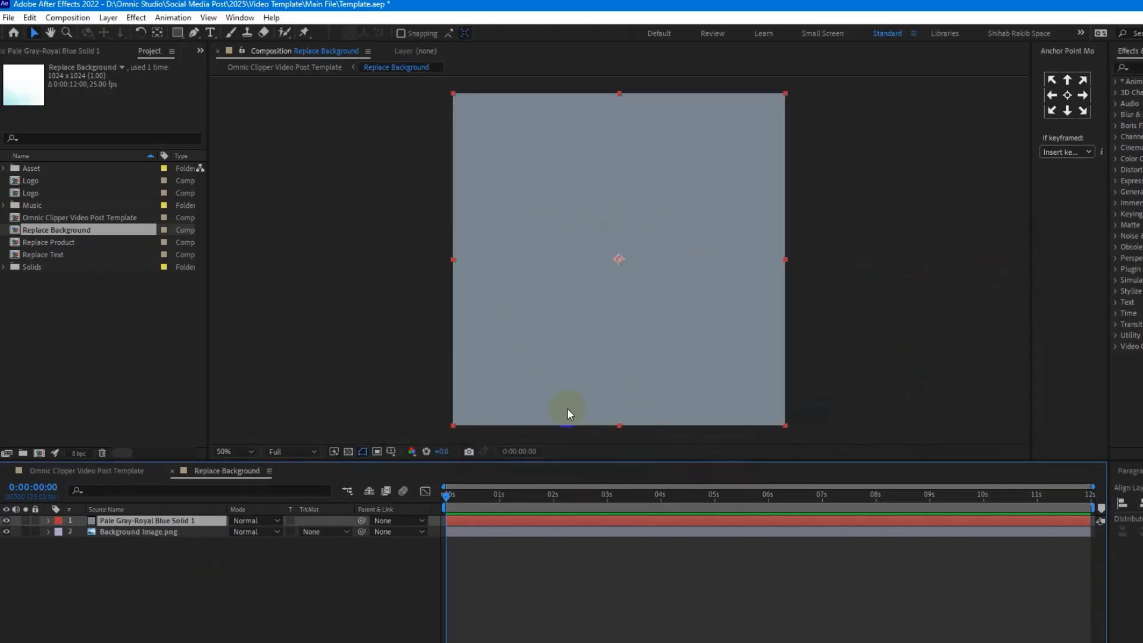
click(248, 565)
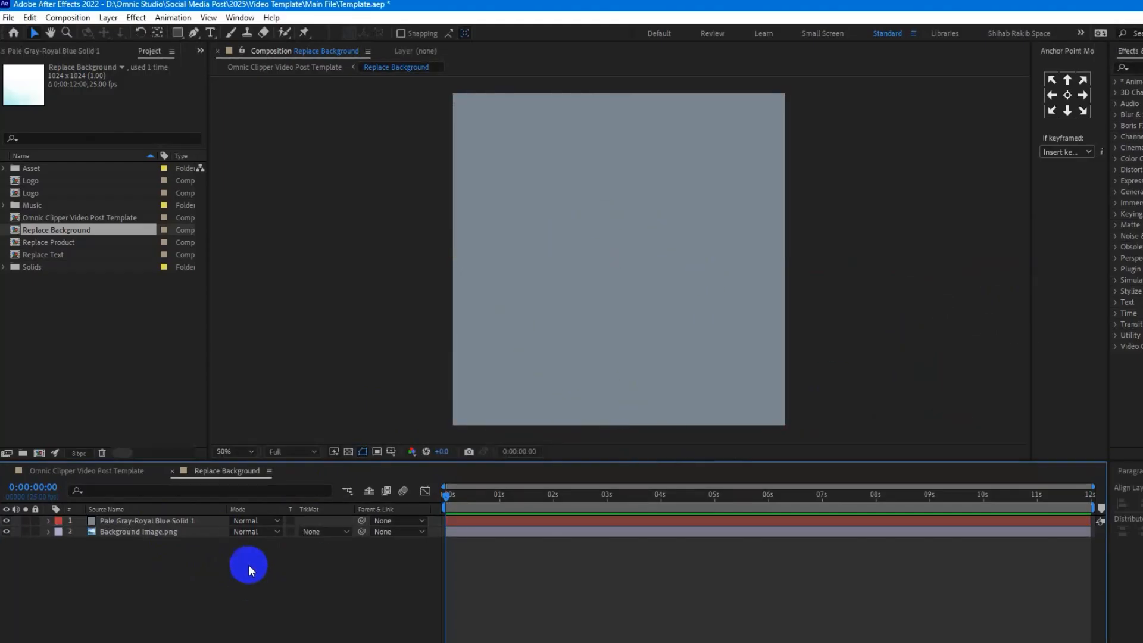
click(68, 470)
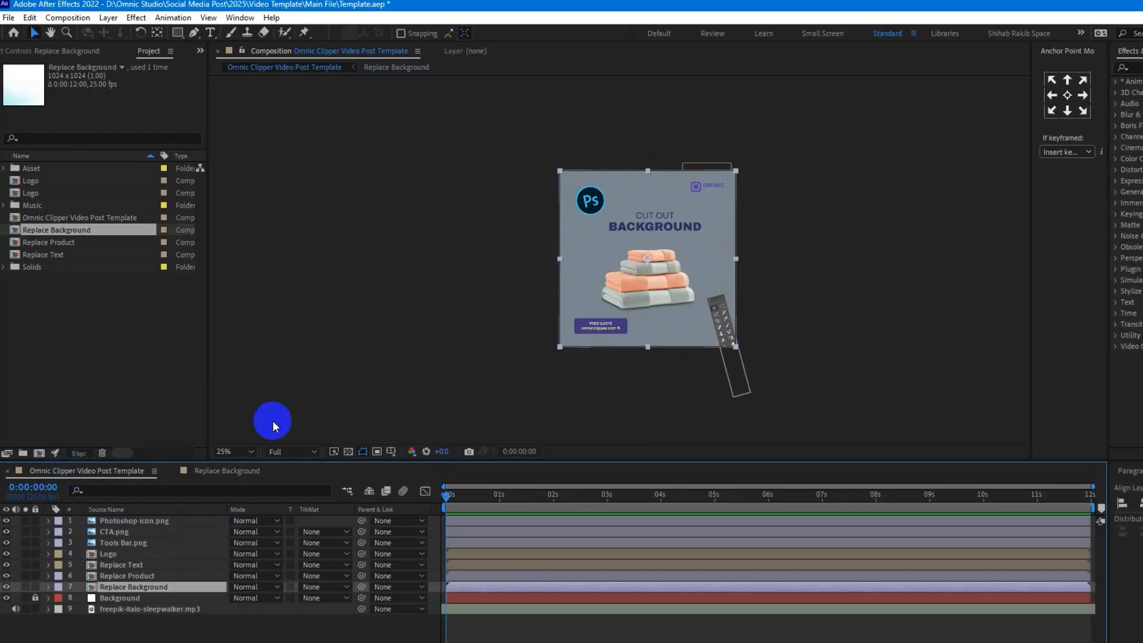
Step: Delete the gray-blue solid layer from the Replace Background composition
click(216, 471)
click(181, 522)
key(Delete)
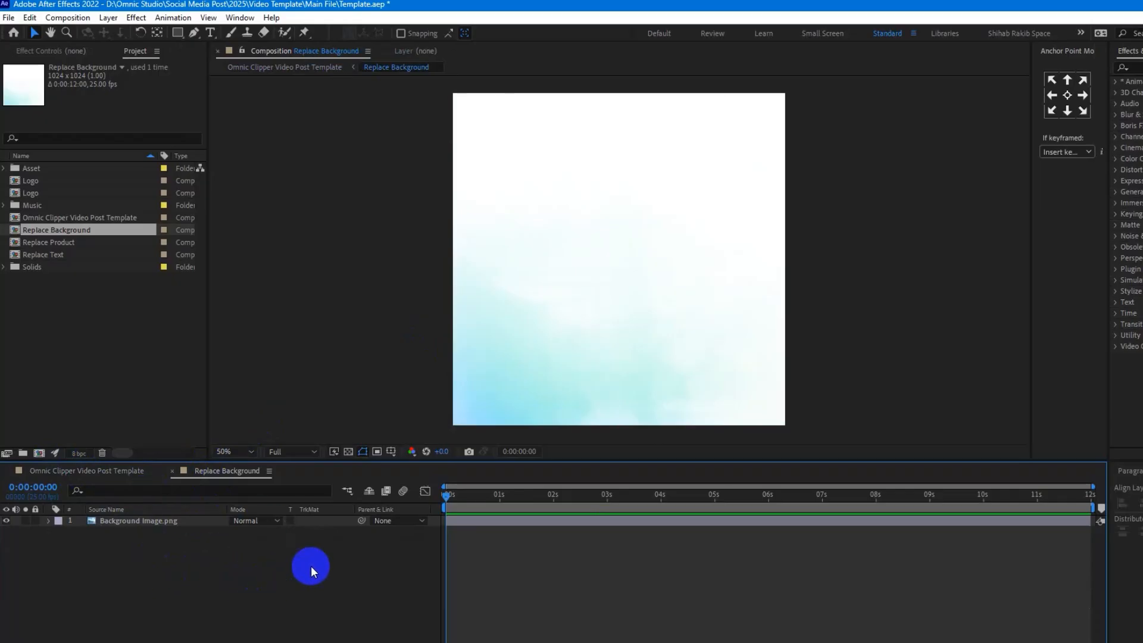
Step: Open the Replace Product composition from the main template and inspect its Main Product.png layer at 50% magnification
click(71, 470)
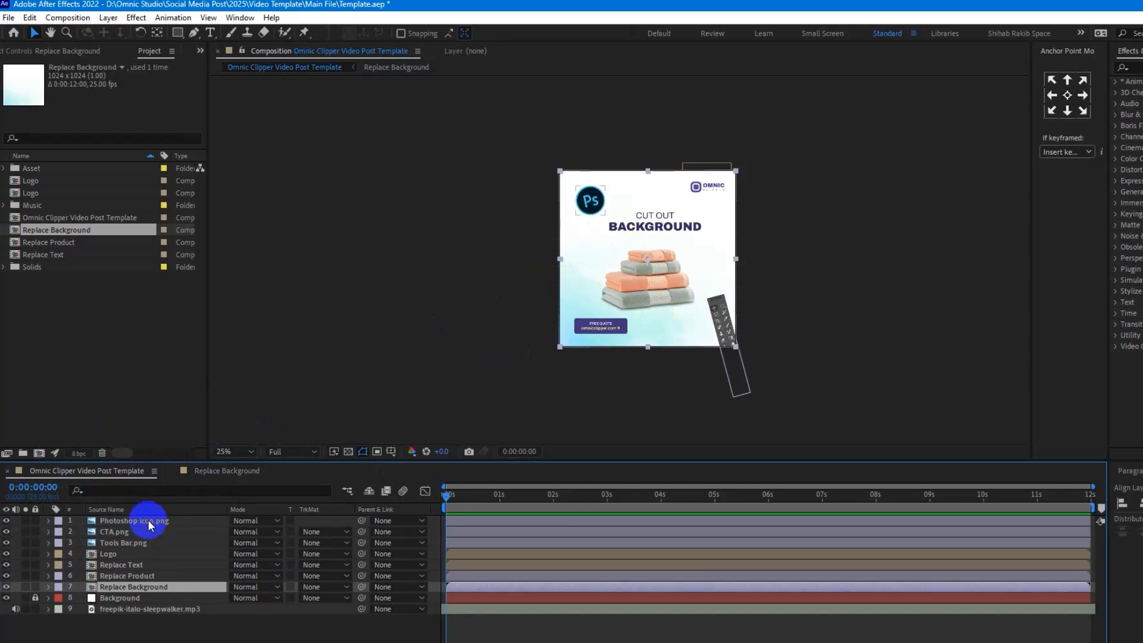
double_click(111, 576)
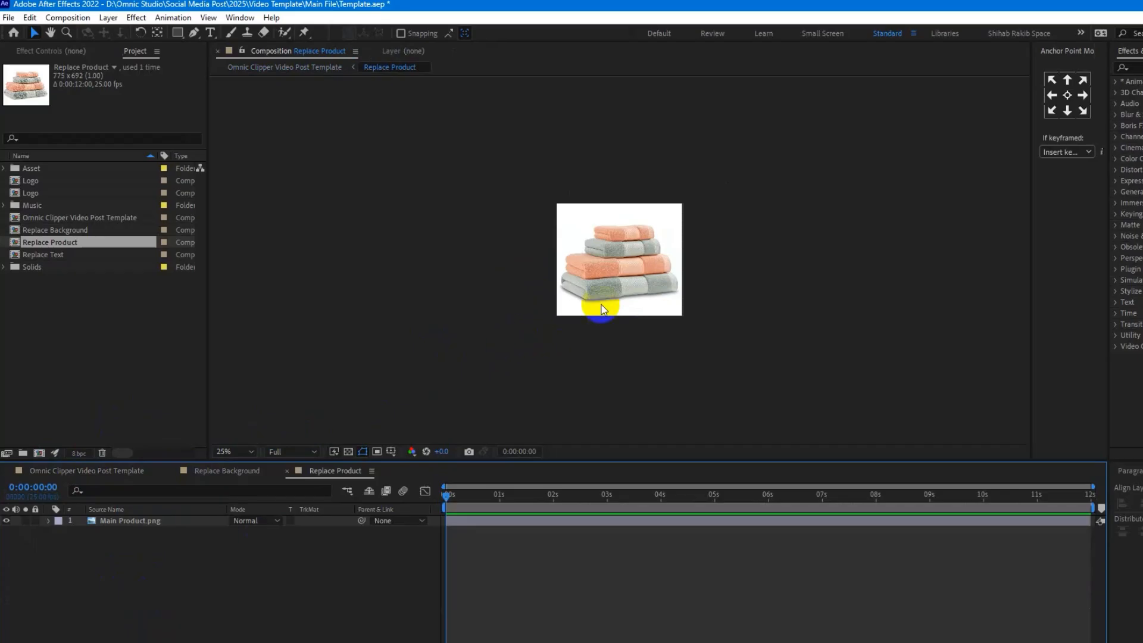
scroll(634, 261, up, 2)
click(151, 522)
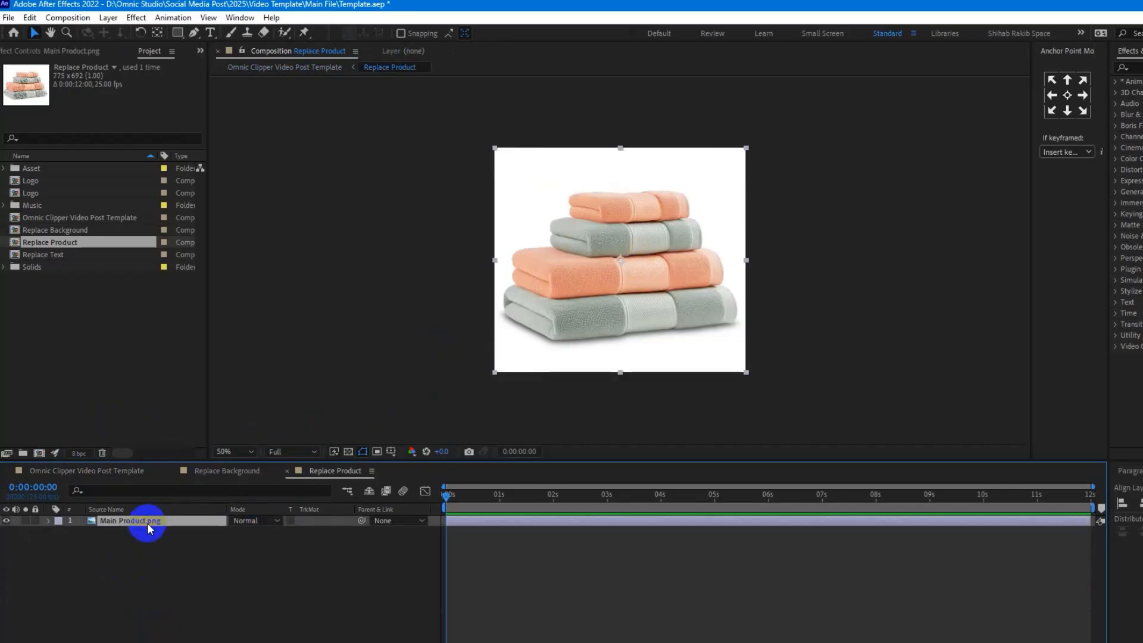
click(154, 547)
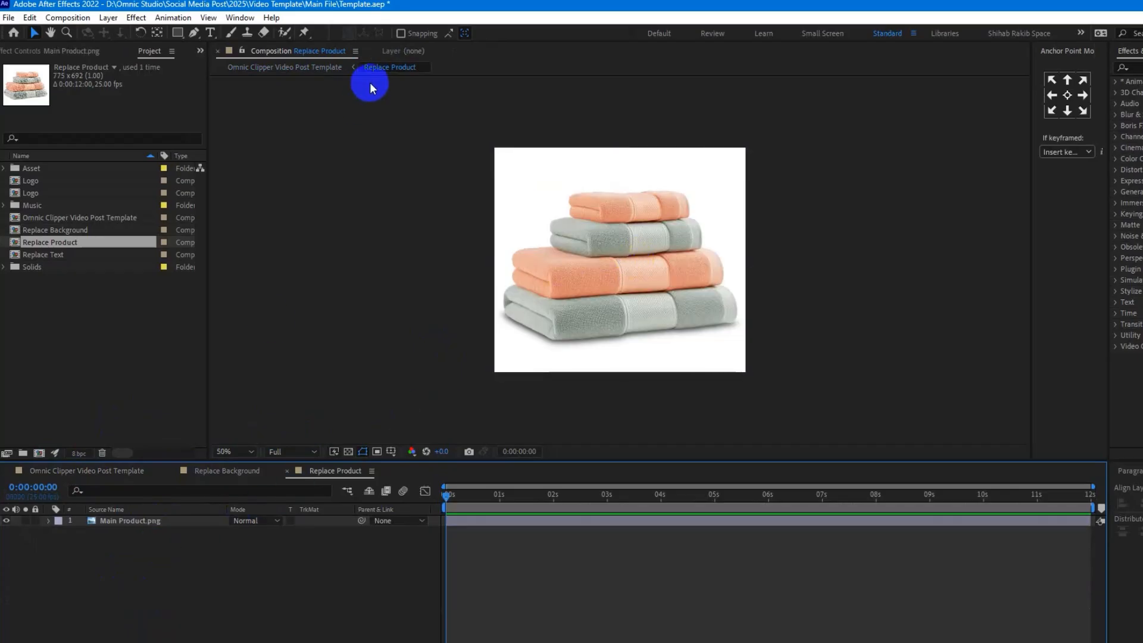
Step: Draw a rectangle over the middle of the towels in the Replace Product composition and move it to the canvas centre
click(178, 33)
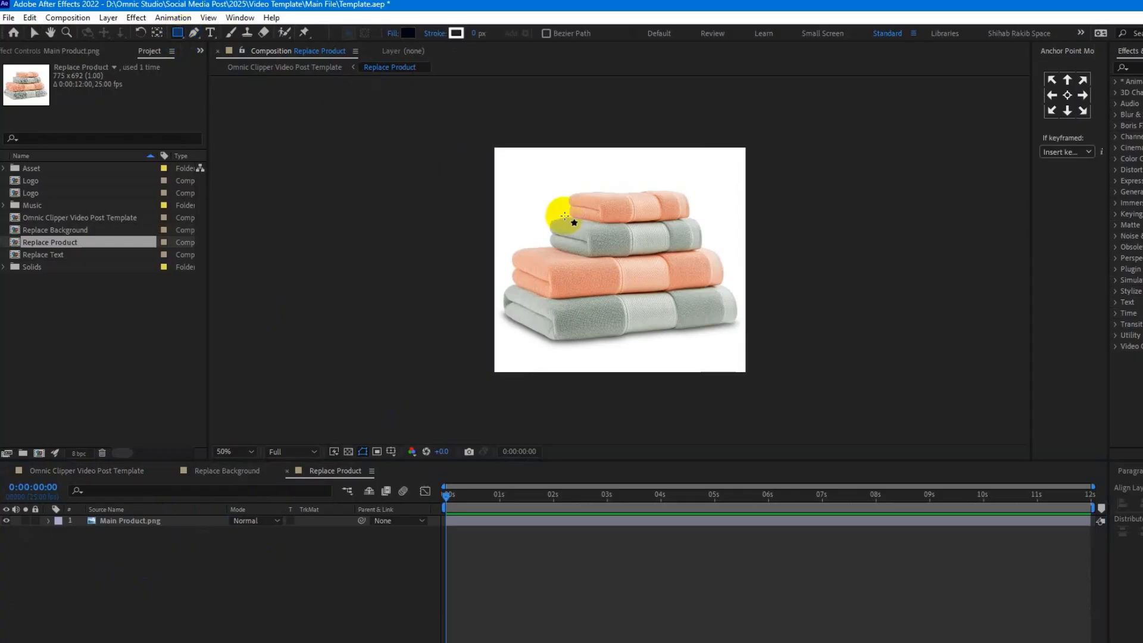
drag(569, 199, 701, 320)
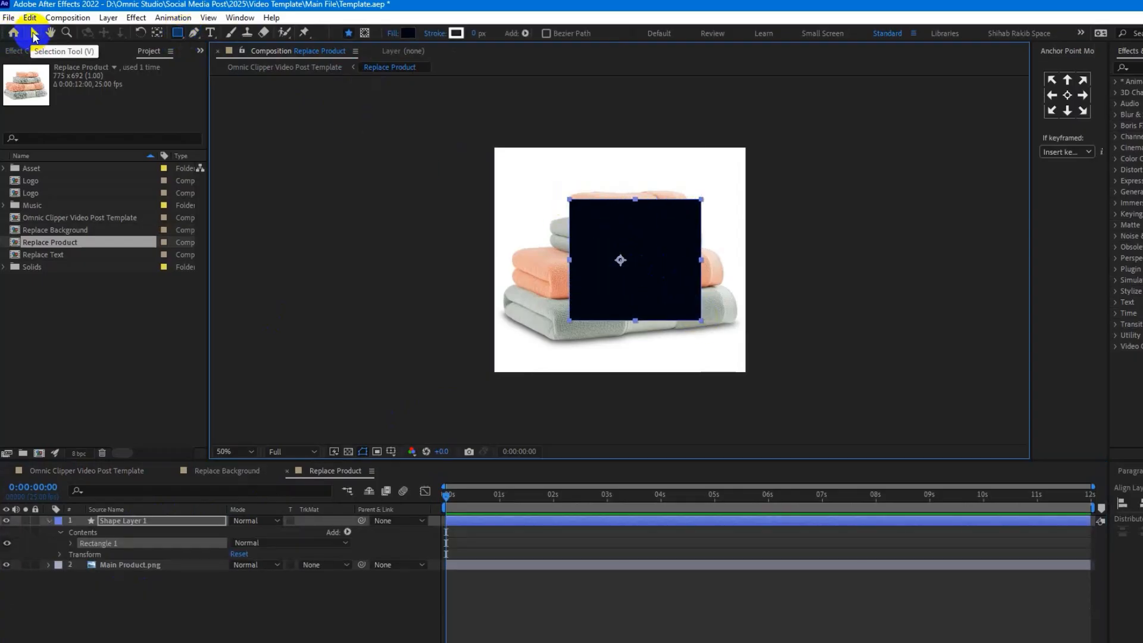
click(34, 33)
click(642, 262)
drag(642, 262, 626, 255)
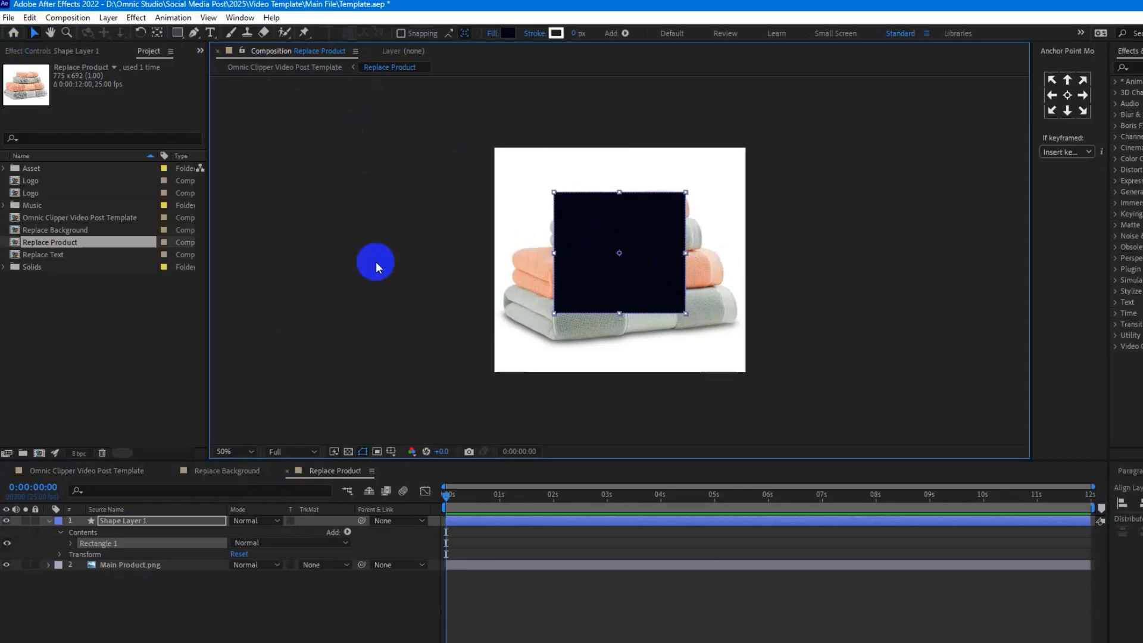
Step: Set the rectangle's fill color to blue 2552C5 and deselect the shape
click(507, 33)
click(864, 294)
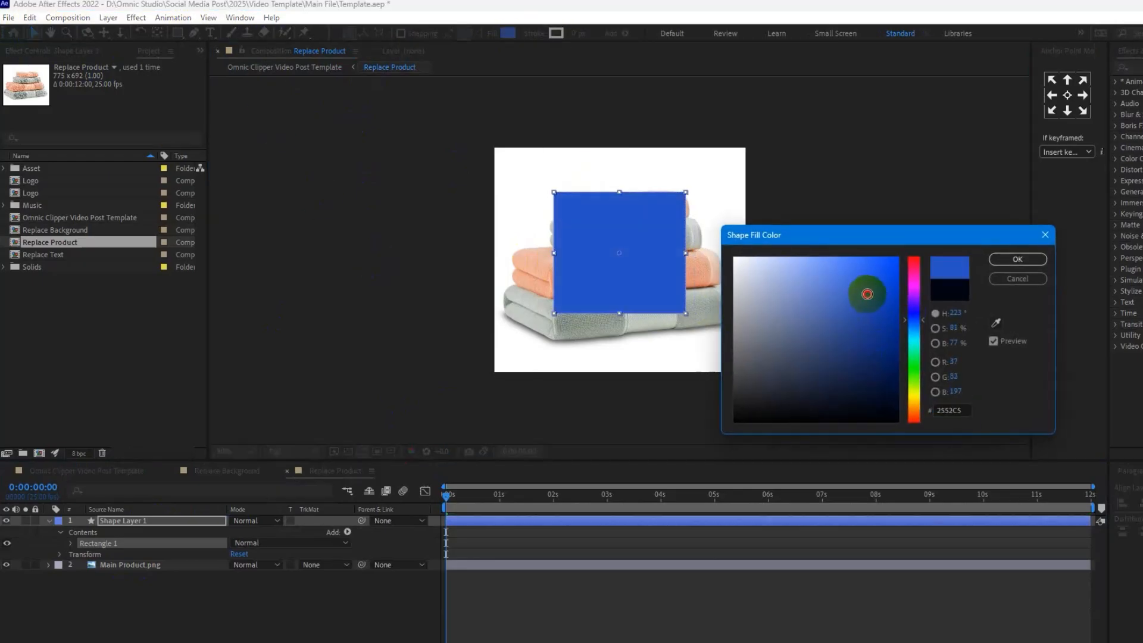
click(1017, 261)
click(89, 589)
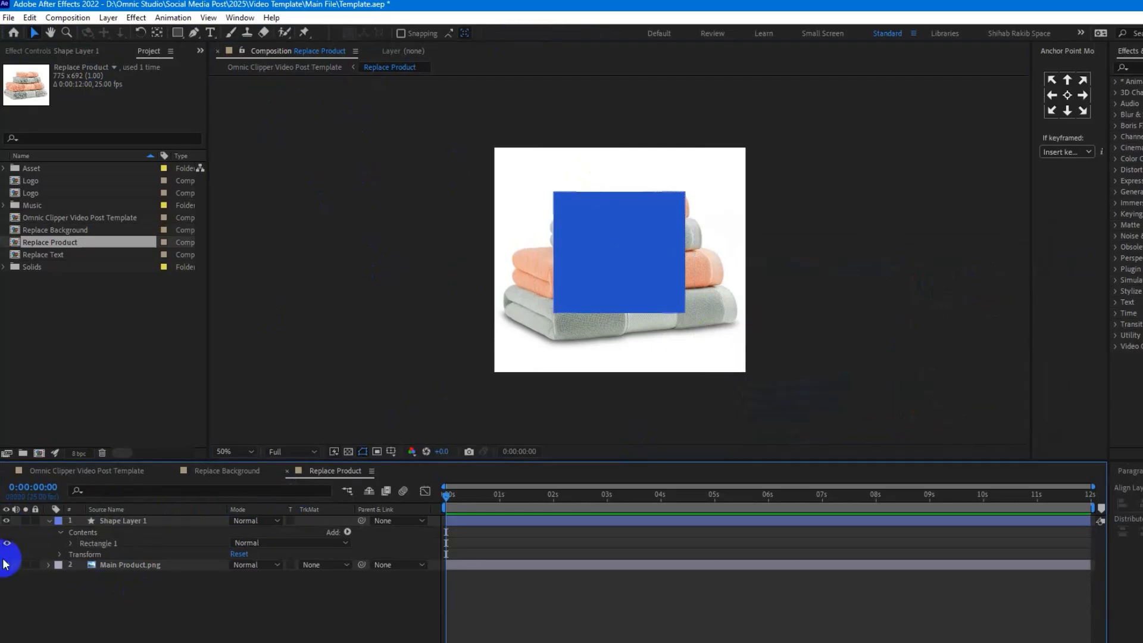
Step: Hide the Main Product.png layer, shift the blue rectangle slightly downward, and check the replacement in the main composition
click(7, 564)
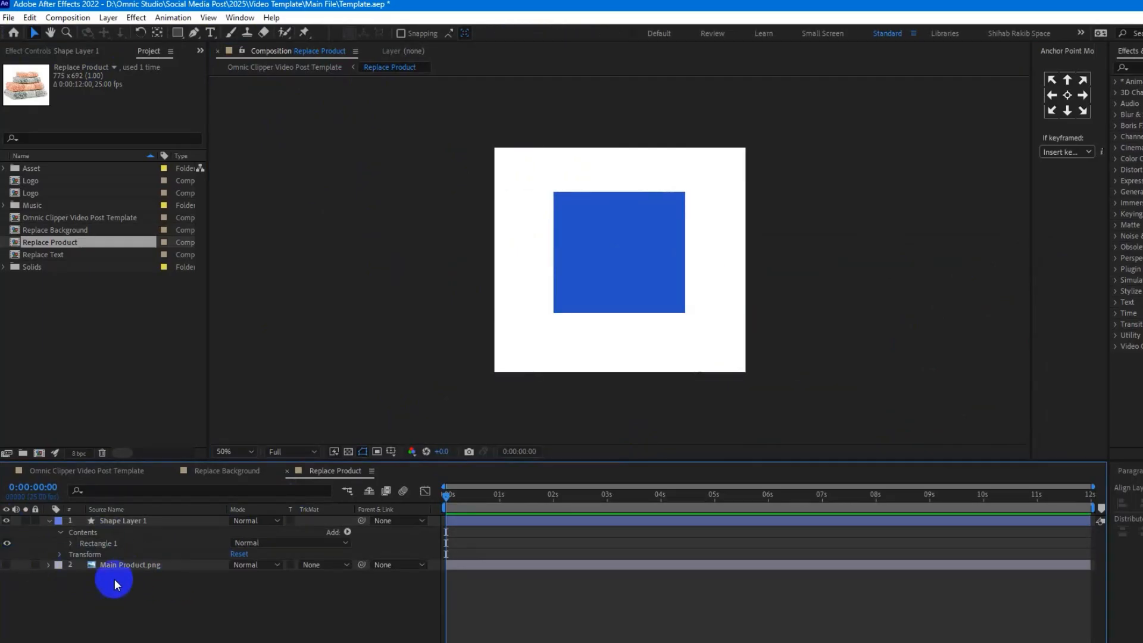
click(626, 247)
drag(635, 244, 631, 272)
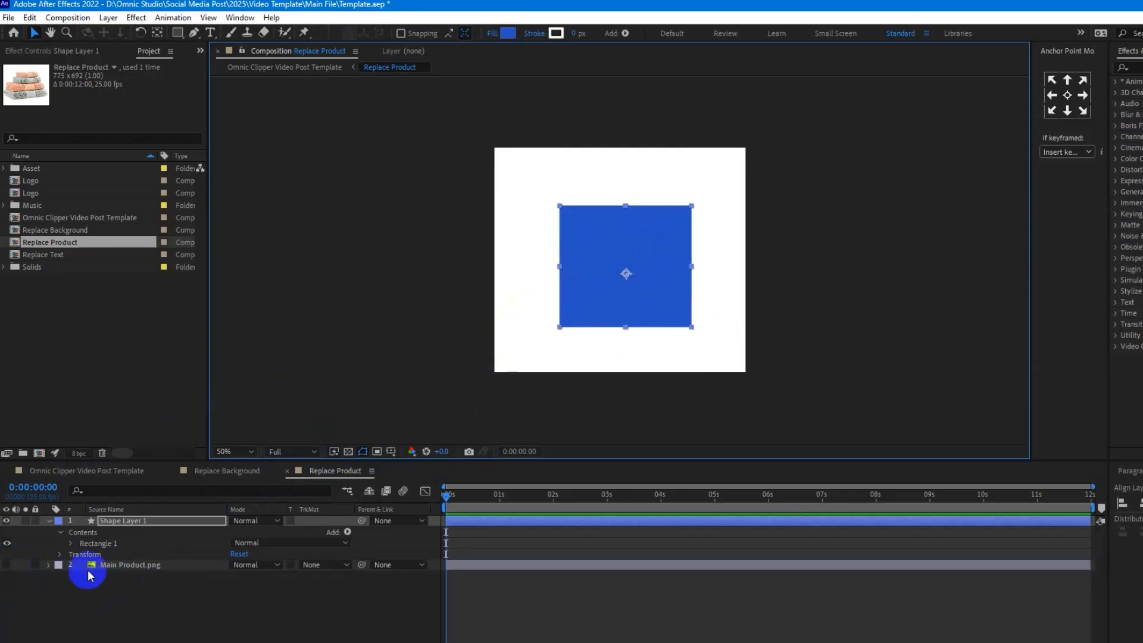
click(58, 476)
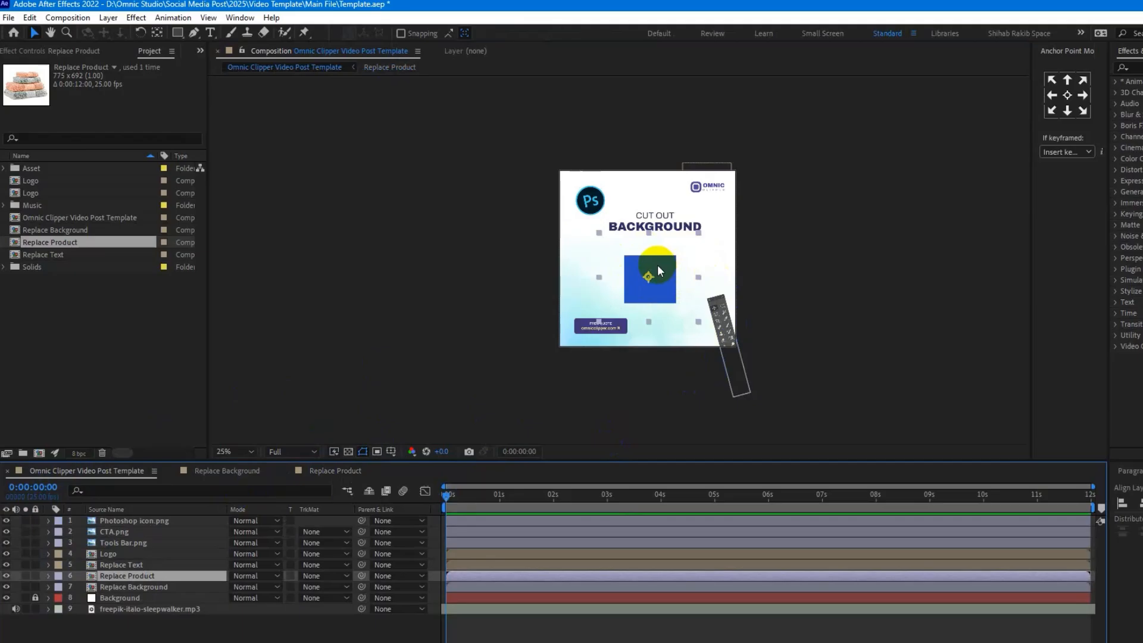
Step: Delete the blue rectangle shape layer from the Replace Product composition and make Main Product.png visible again
click(326, 475)
click(175, 533)
key(Delete)
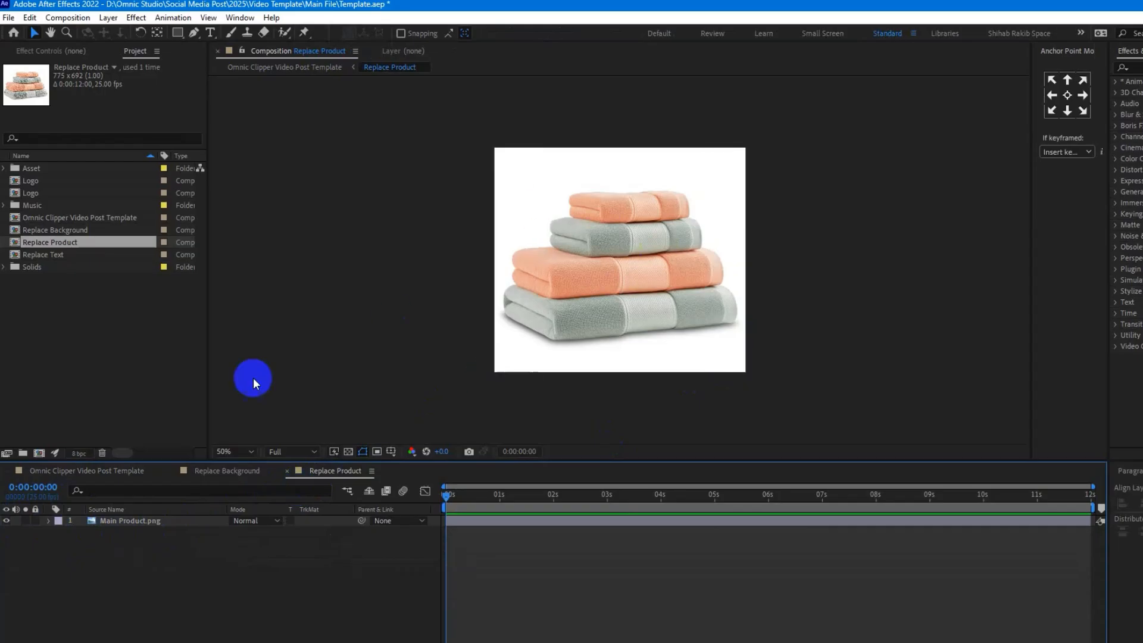
Step: Play the main template composition from the start at 50% magnification to check the restored product
click(76, 470)
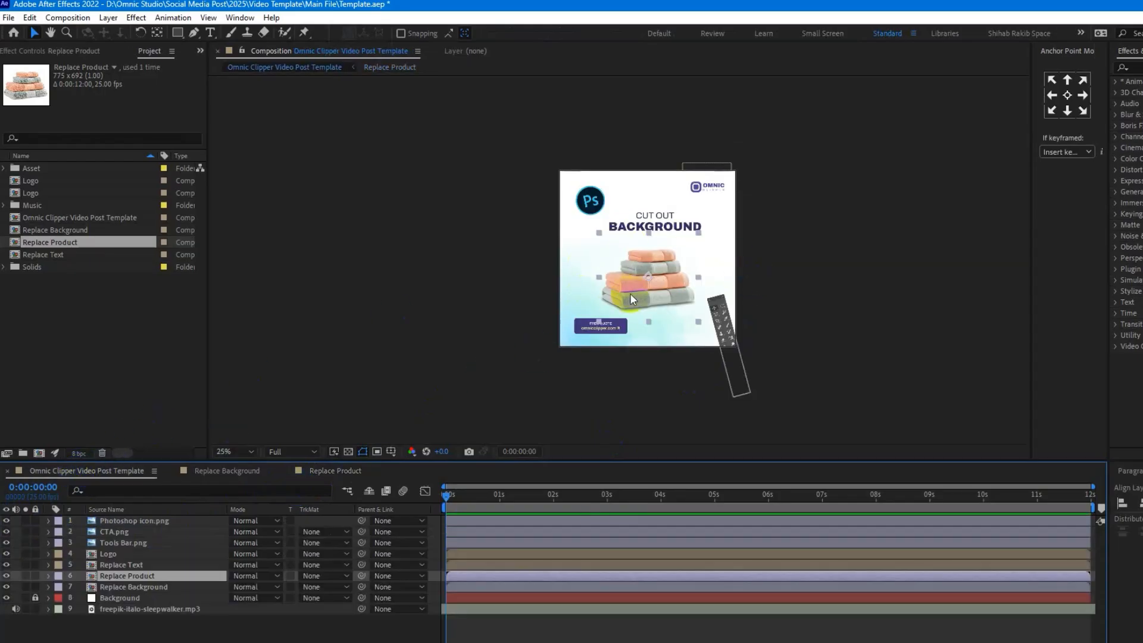
scroll(656, 295, up, 2)
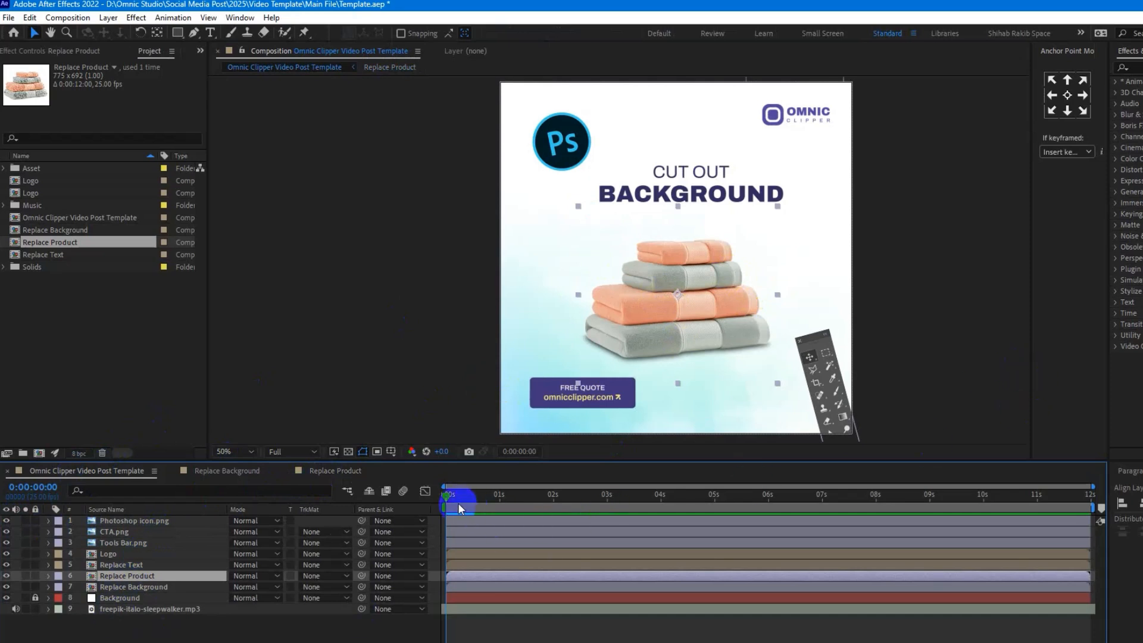
key(space)
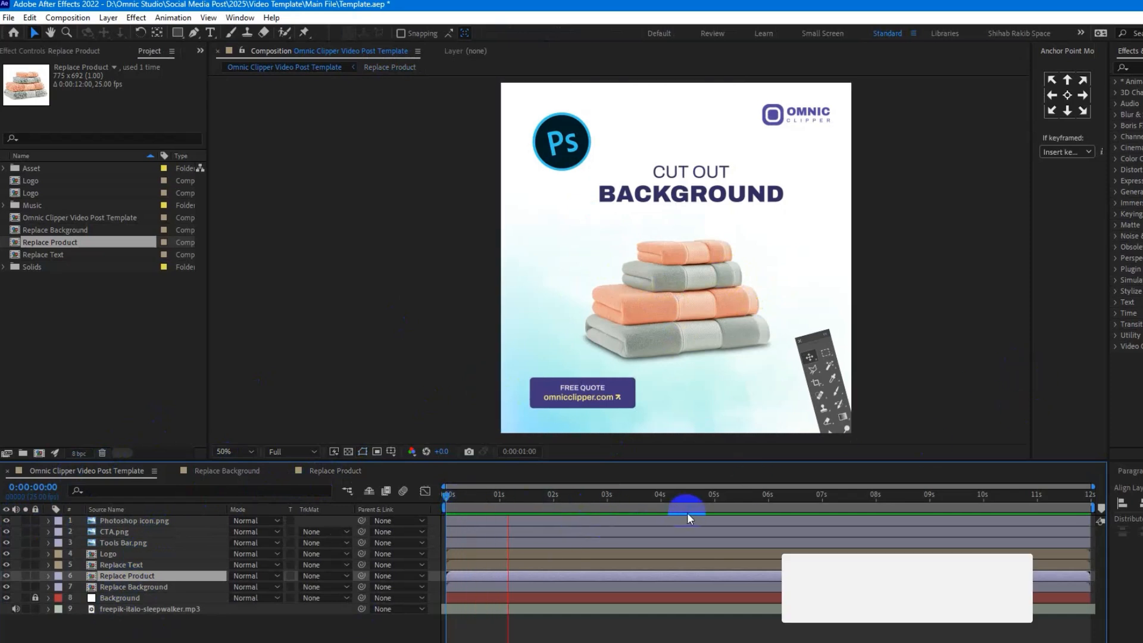
Step: Rename the freepik-italo-sleepwalker.mp3 layer in the main composition as Replace Music
click(170, 616)
click(160, 610)
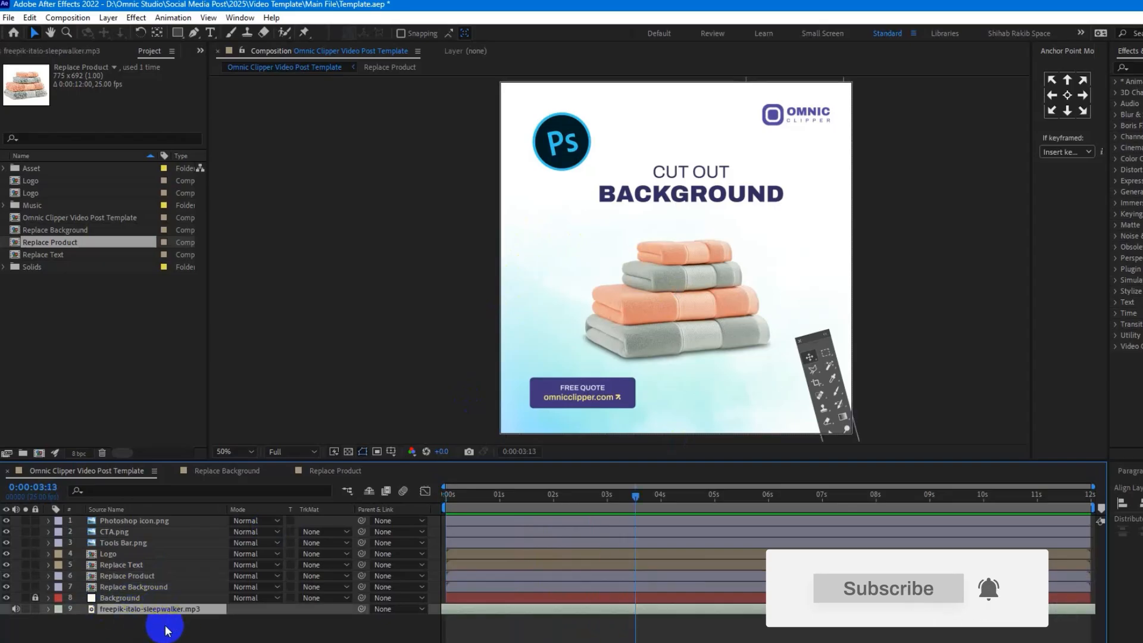
key(Return)
text(Replace M)
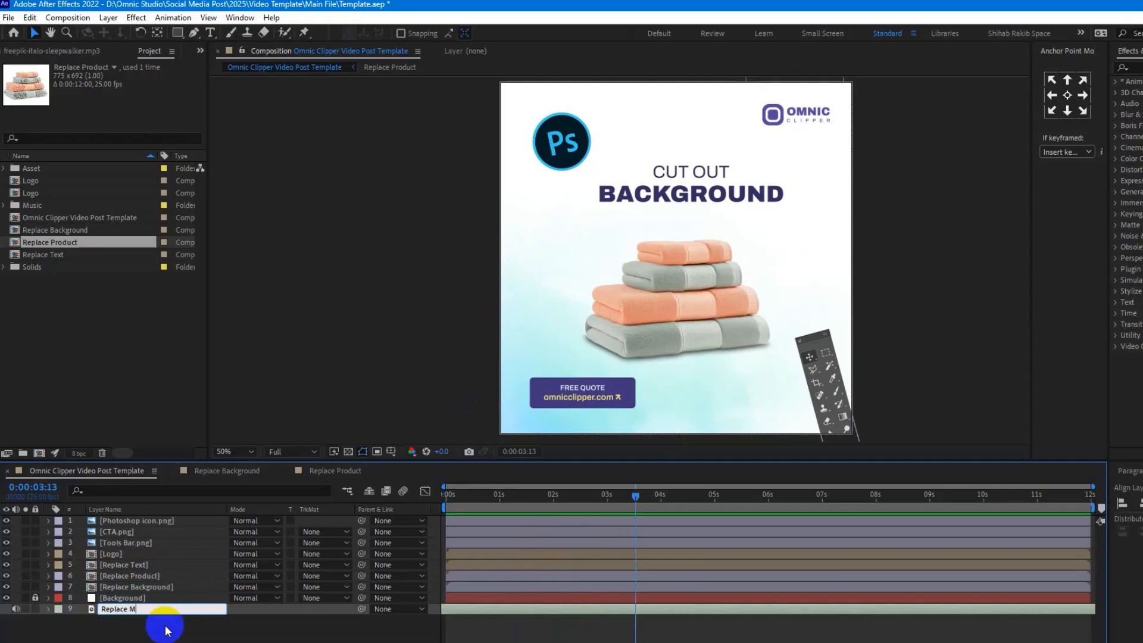
text(usic)
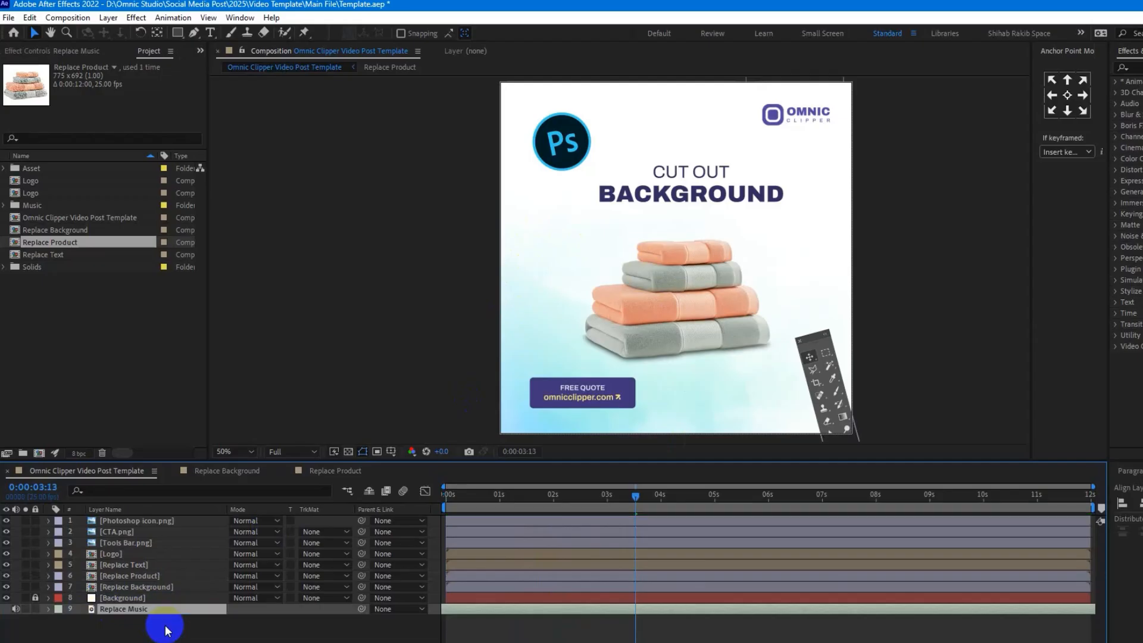
key(Return)
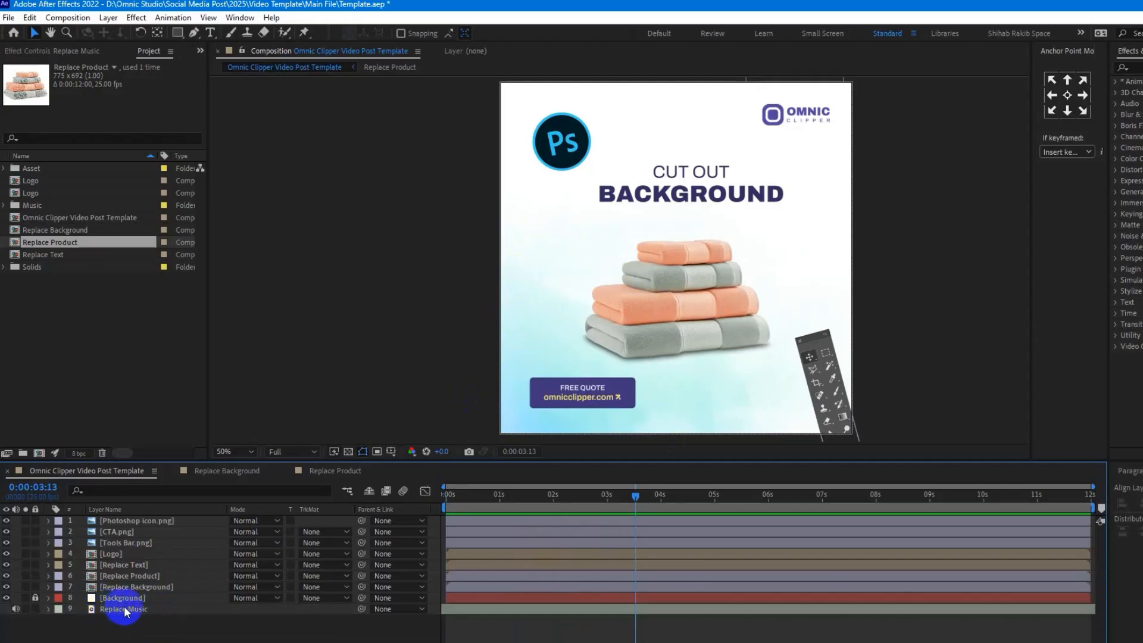
Step: Try trimming the end of the Replace Music layer, and undo the trim
click(821, 609)
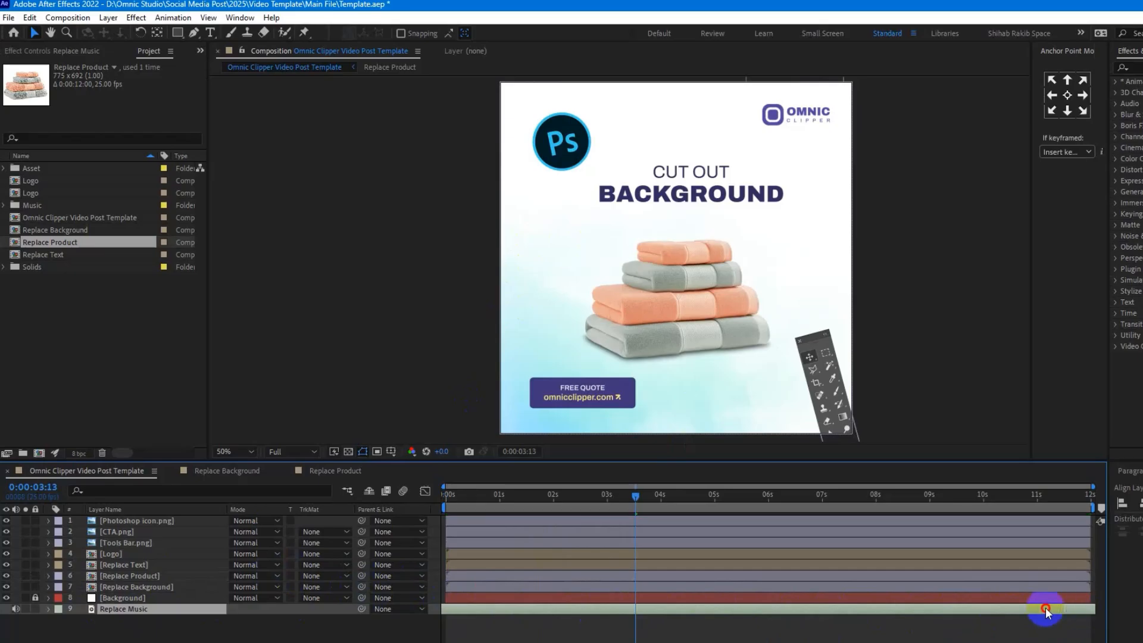
key(alt+bracketright)
key(ctrl+z)
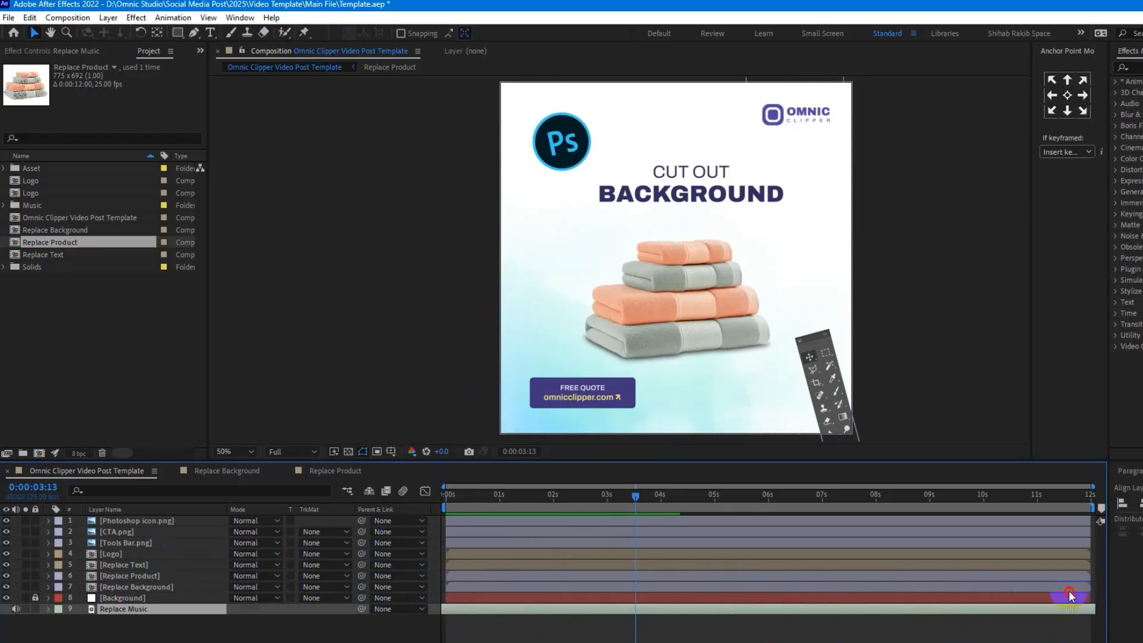
Step: Preview the main composition's audio and animation near its end and again from near the start
drag(1040, 523, 1014, 524)
key(space)
key(space)
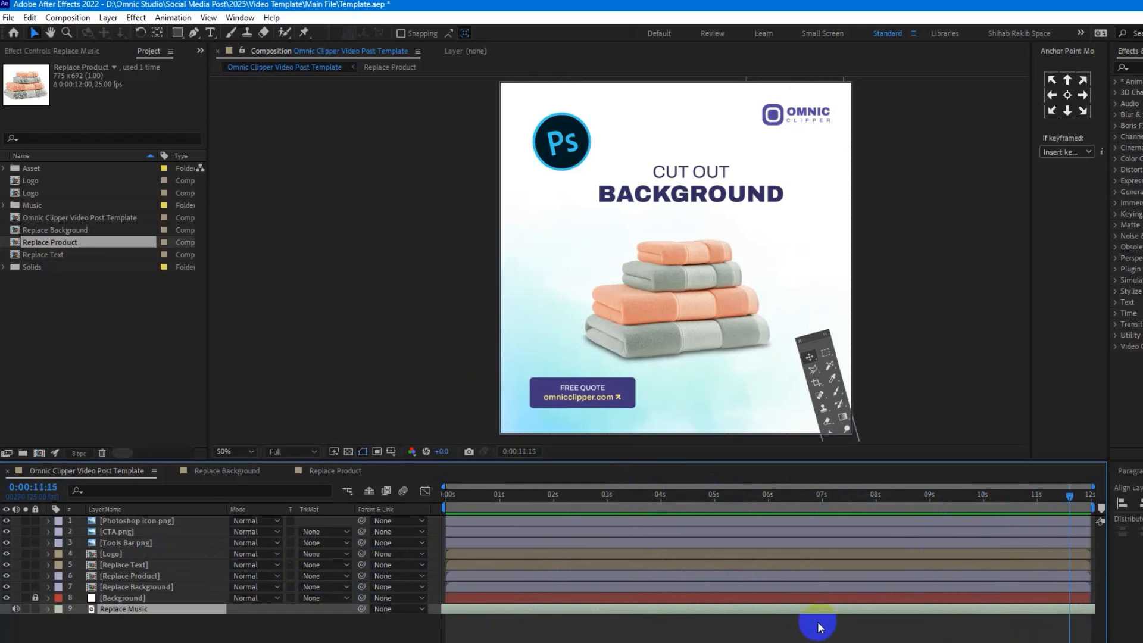
drag(1064, 499, 455, 503)
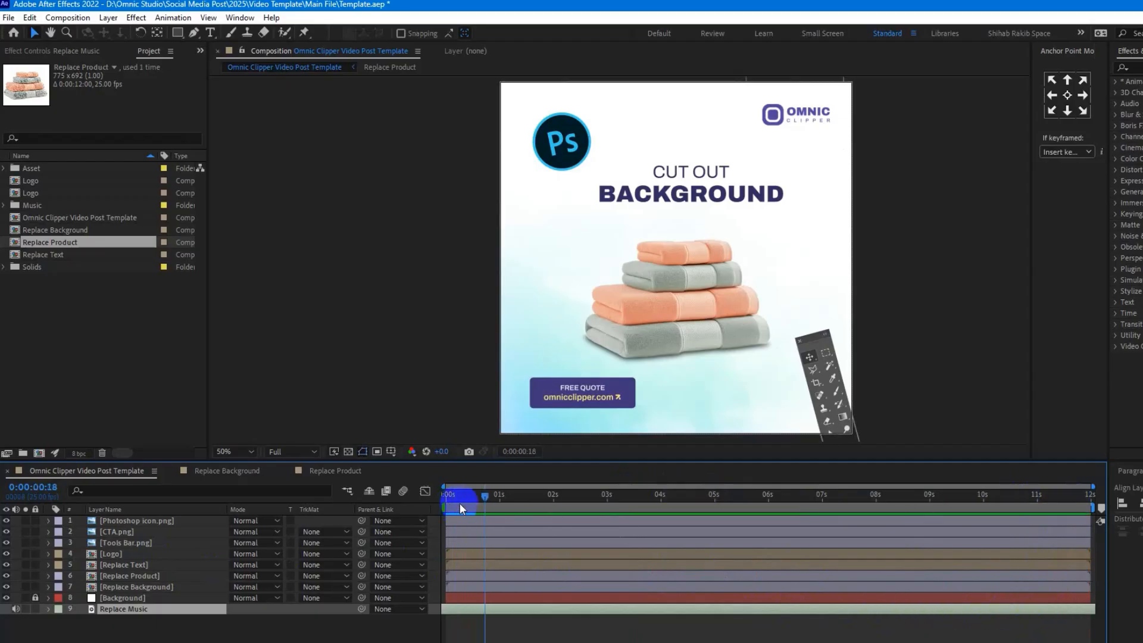
key(space)
key(space)
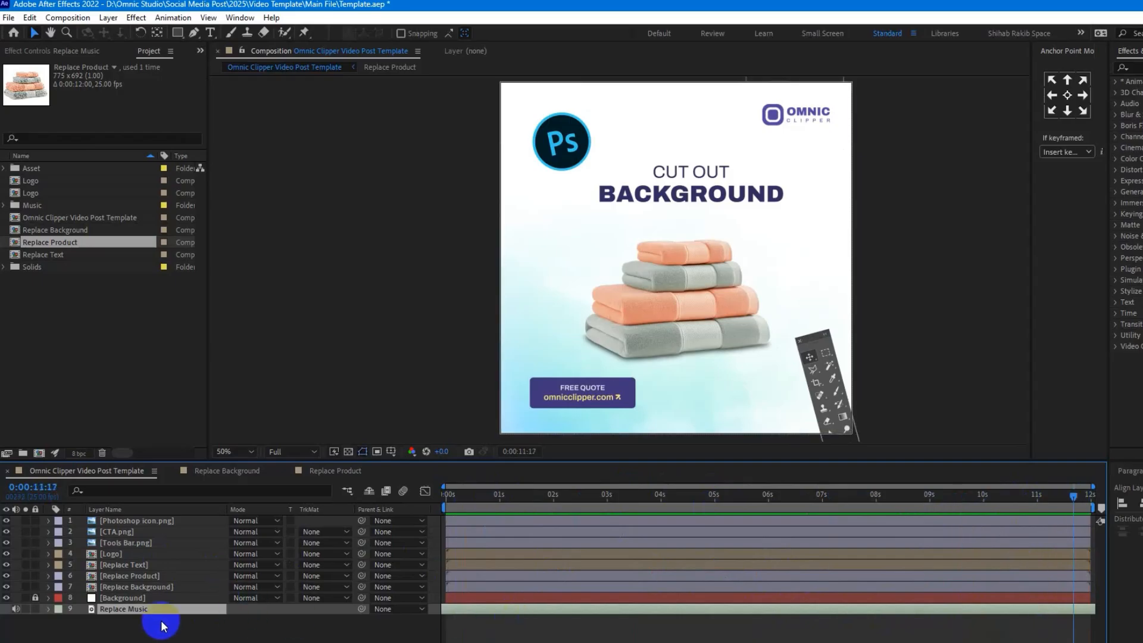
Step: Open the Logo composition from the main template, hide its Logo White.png layer, and inspect Logo.png at 200% magnification
click(126, 553)
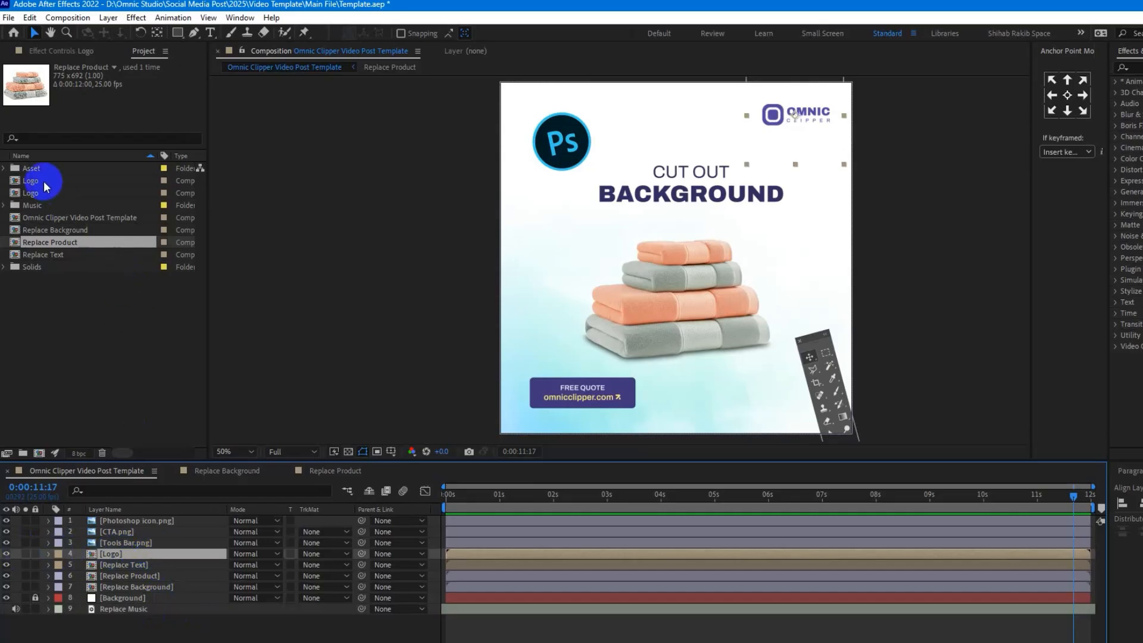
double_click(153, 553)
scroll(636, 247, up, 1)
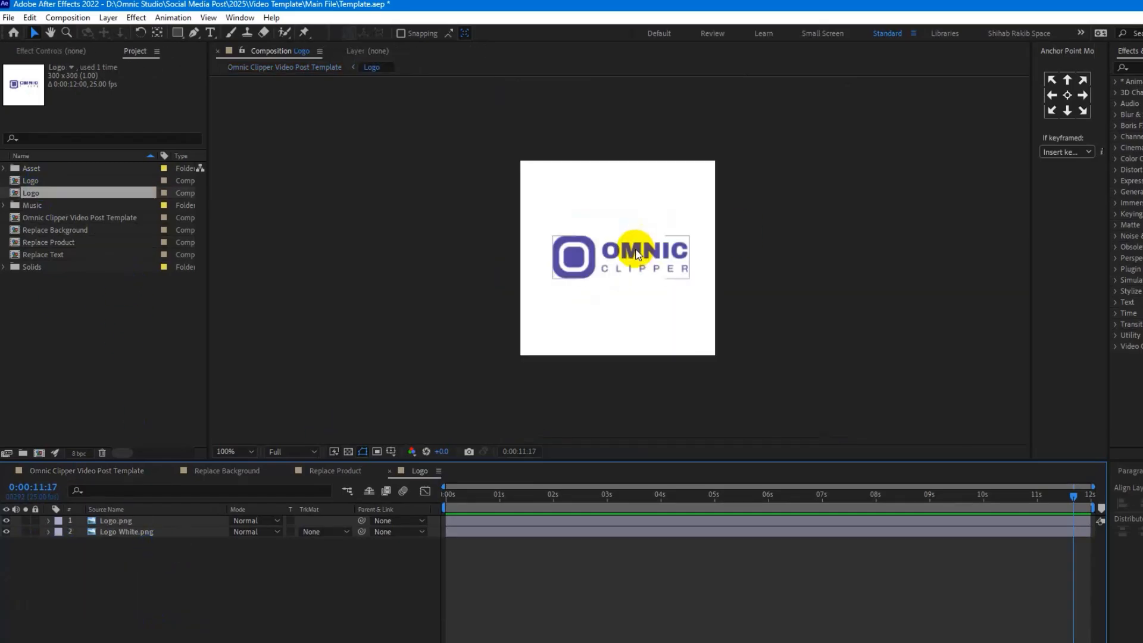
click(82, 477)
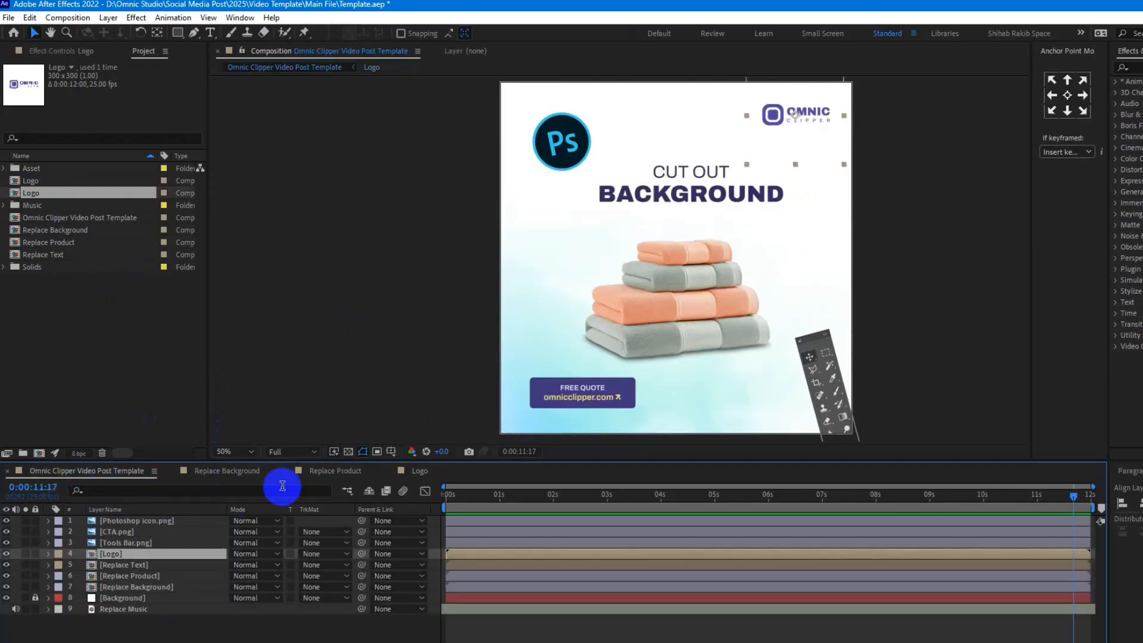
click(428, 471)
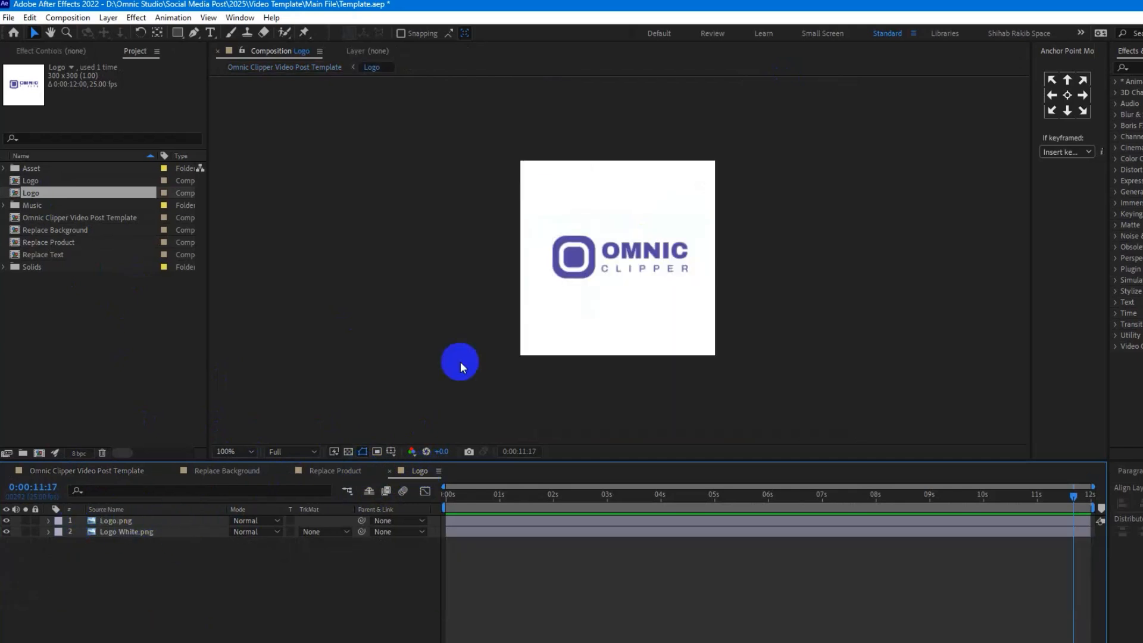
scroll(623, 275, up, 1)
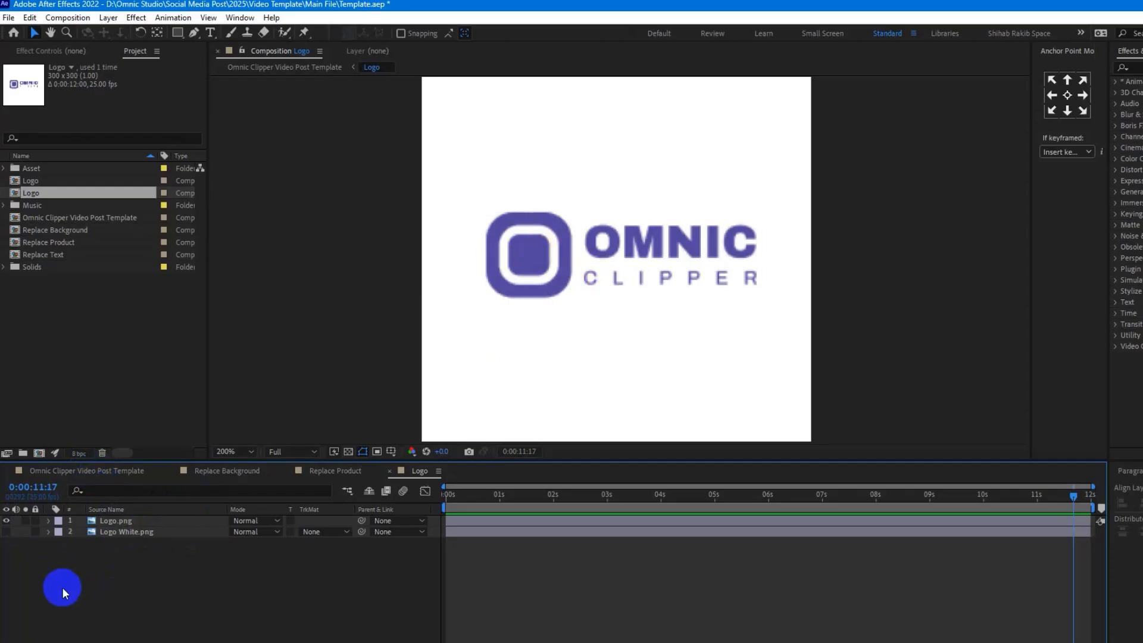
Step: Hide Logo.png, show Logo White.png instead, and check the white logo in the main composition
click(7, 522)
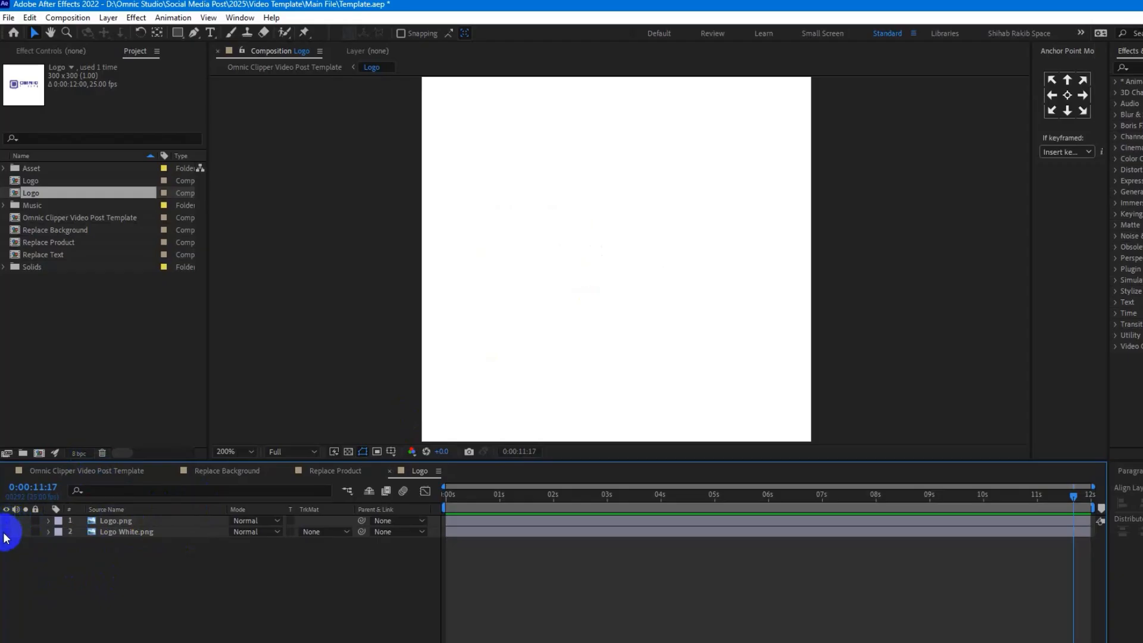
click(7, 532)
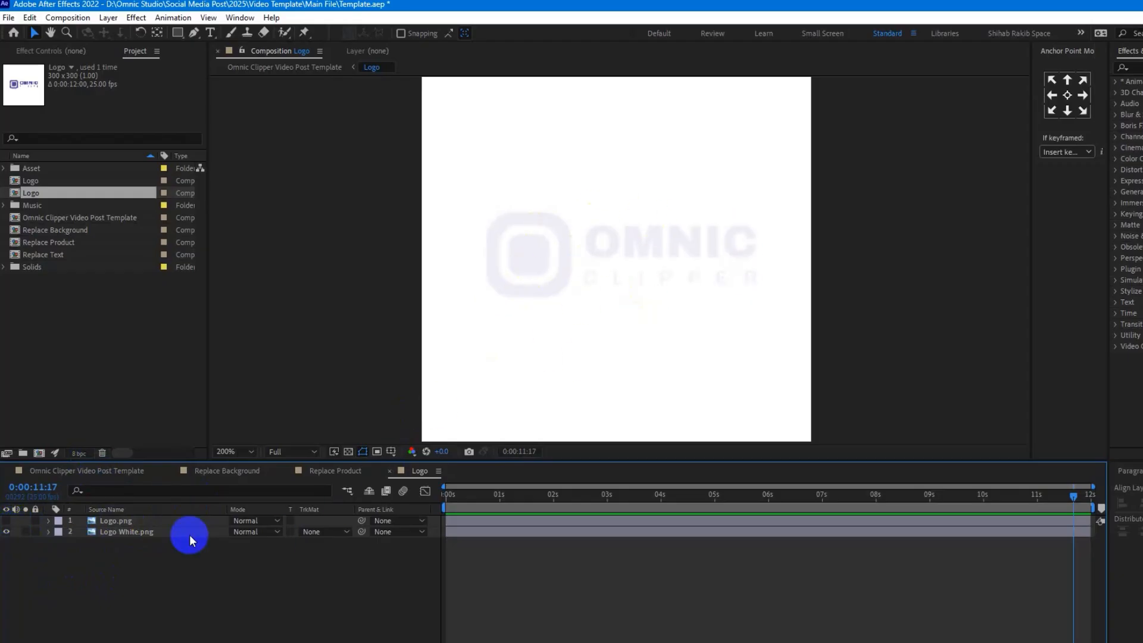
click(111, 467)
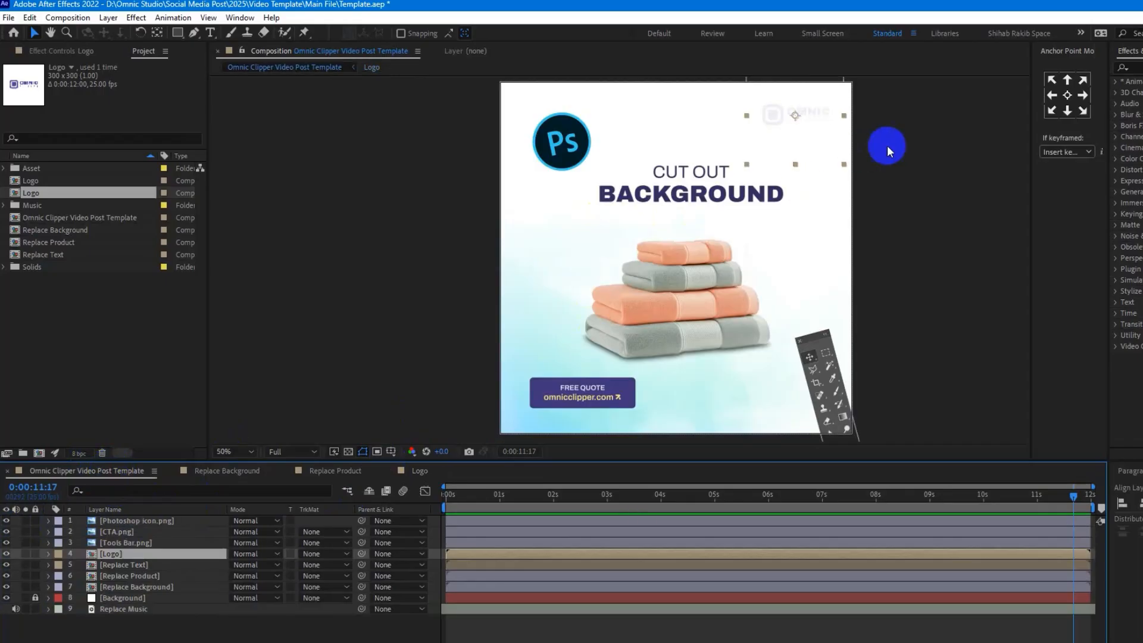
Step: Add a dark royal blue 1024 x 1024 px solid above Background Image.png in Replace Background and check the main composition
click(226, 471)
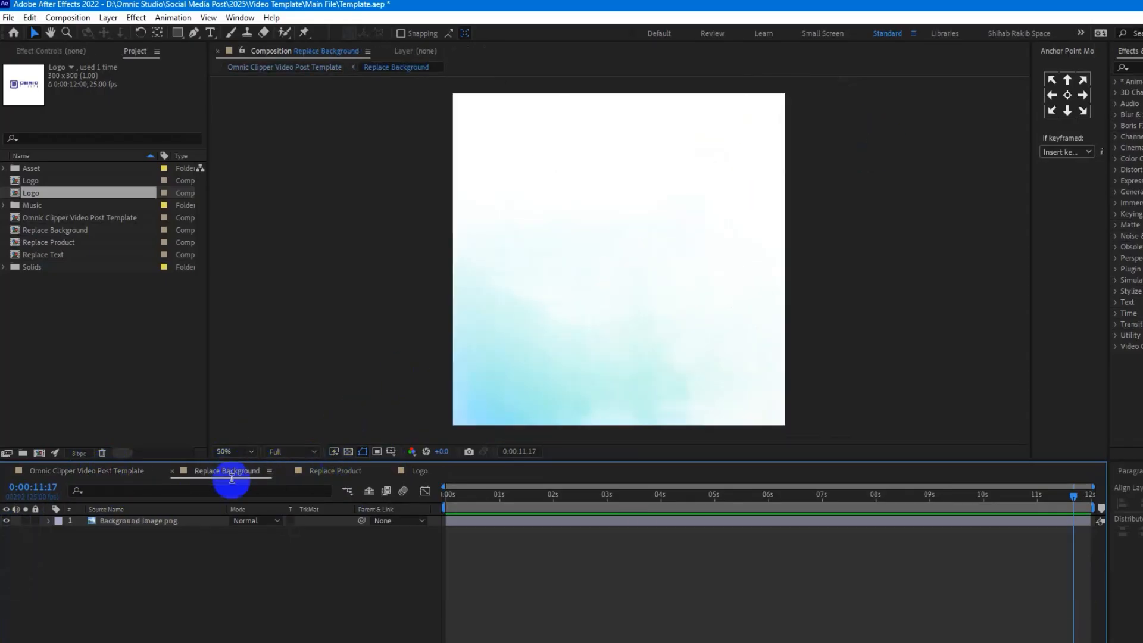
key(ctrl+y)
click(613, 413)
click(882, 404)
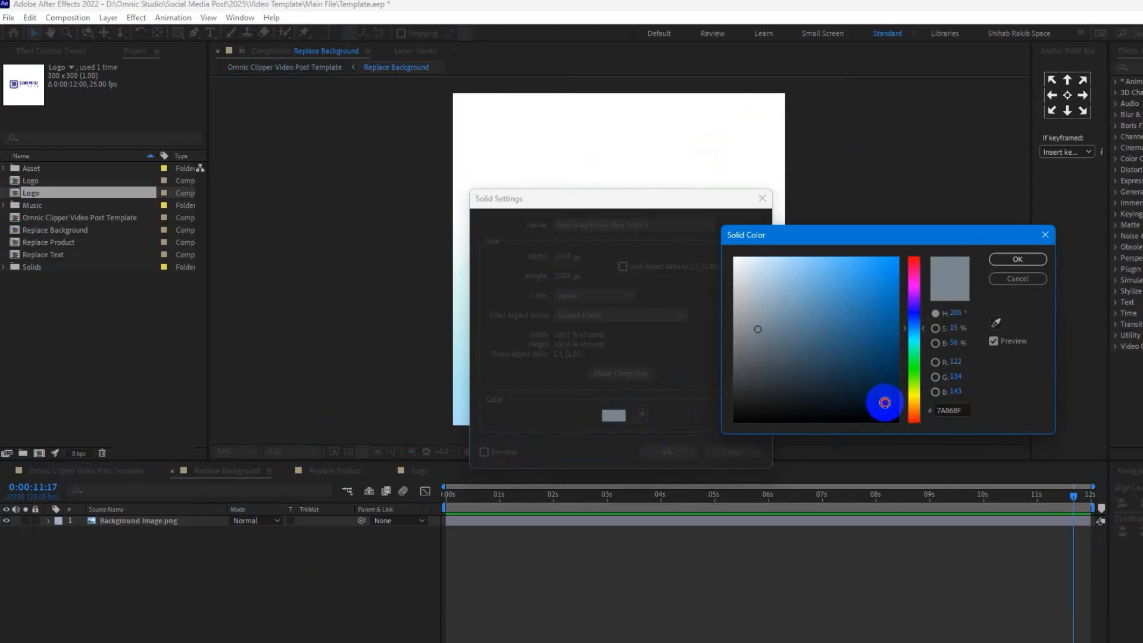
click(1028, 261)
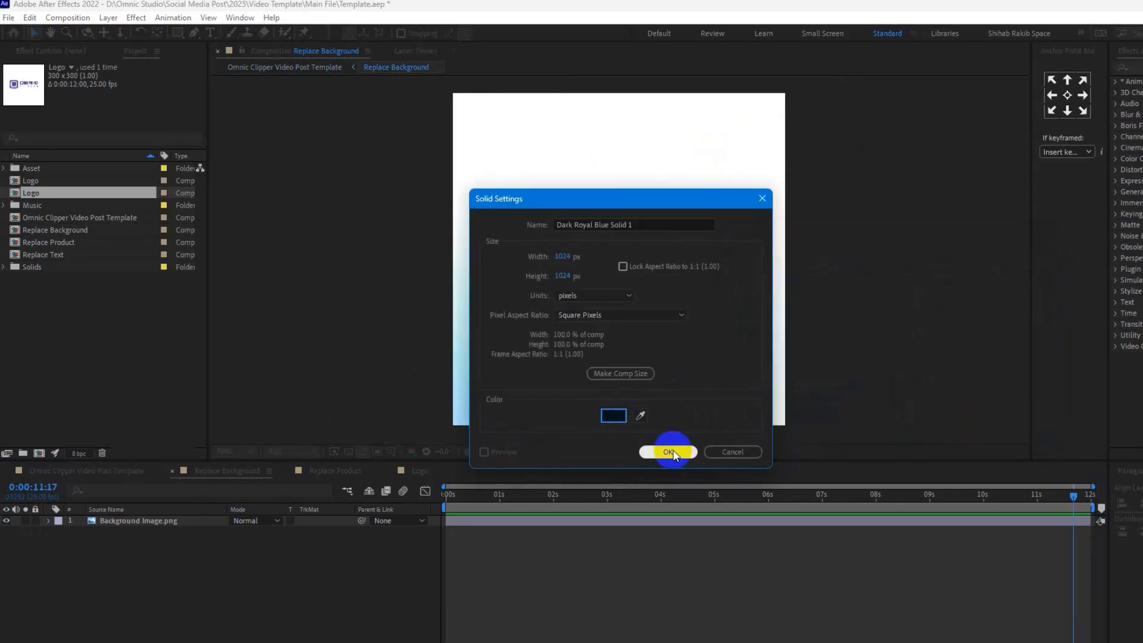
click(668, 454)
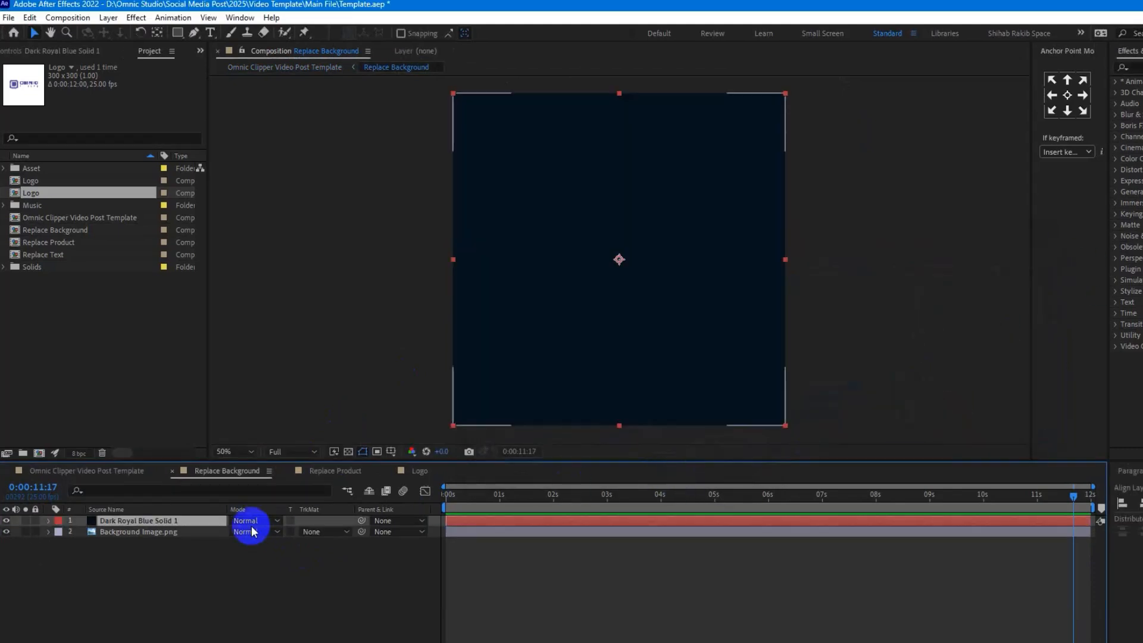
click(115, 471)
click(905, 196)
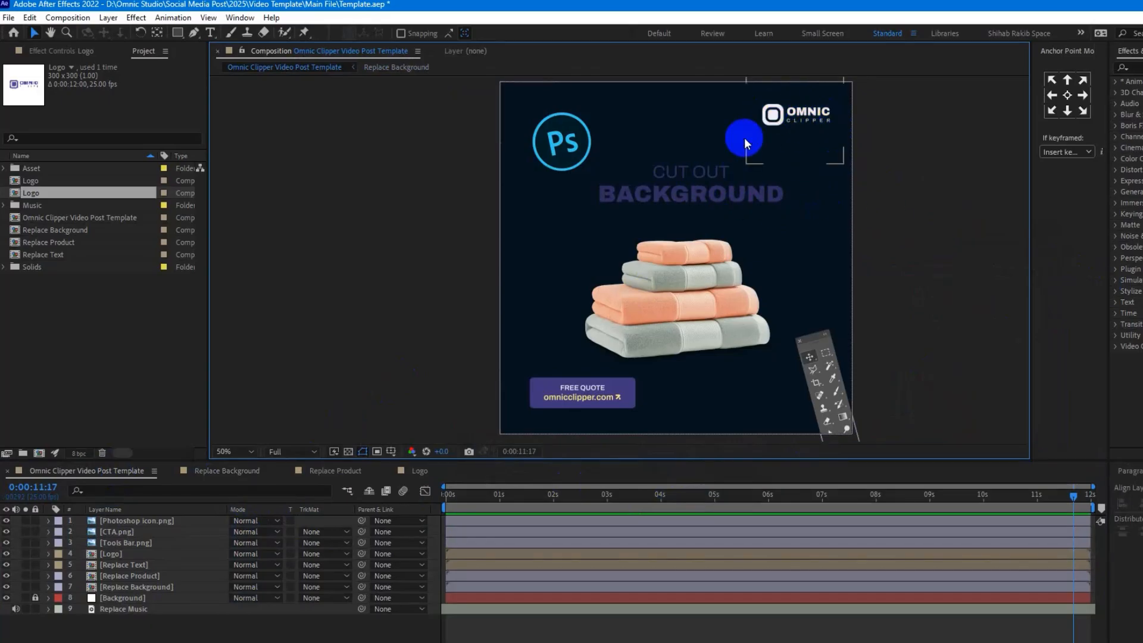
Step: Return to the Logo composition, hide Logo White.png and show Logo.png again
click(419, 470)
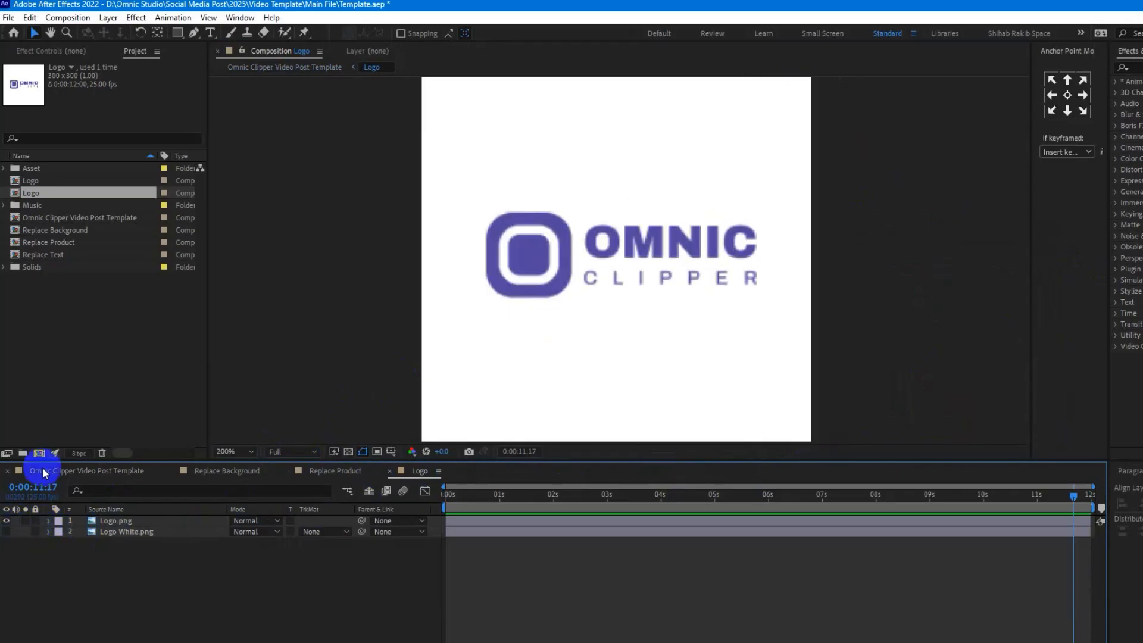
Step: Open Replace Text from the main template, hide Text.png, show Text white.png instead, and check the headline in the main composition
click(89, 471)
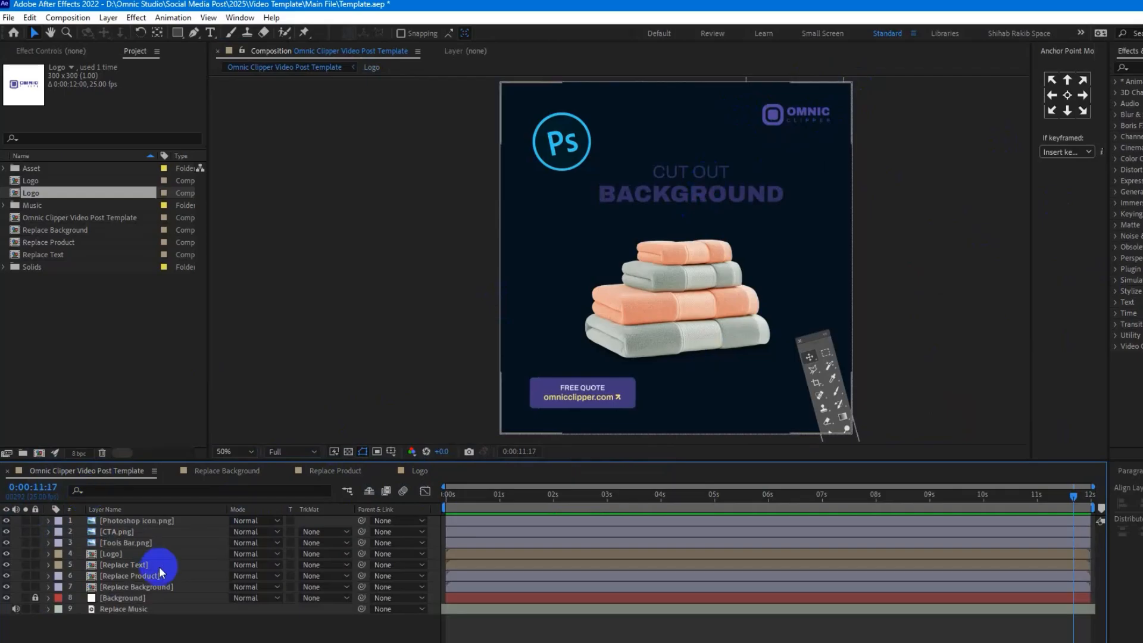
click(141, 576)
click(86, 565)
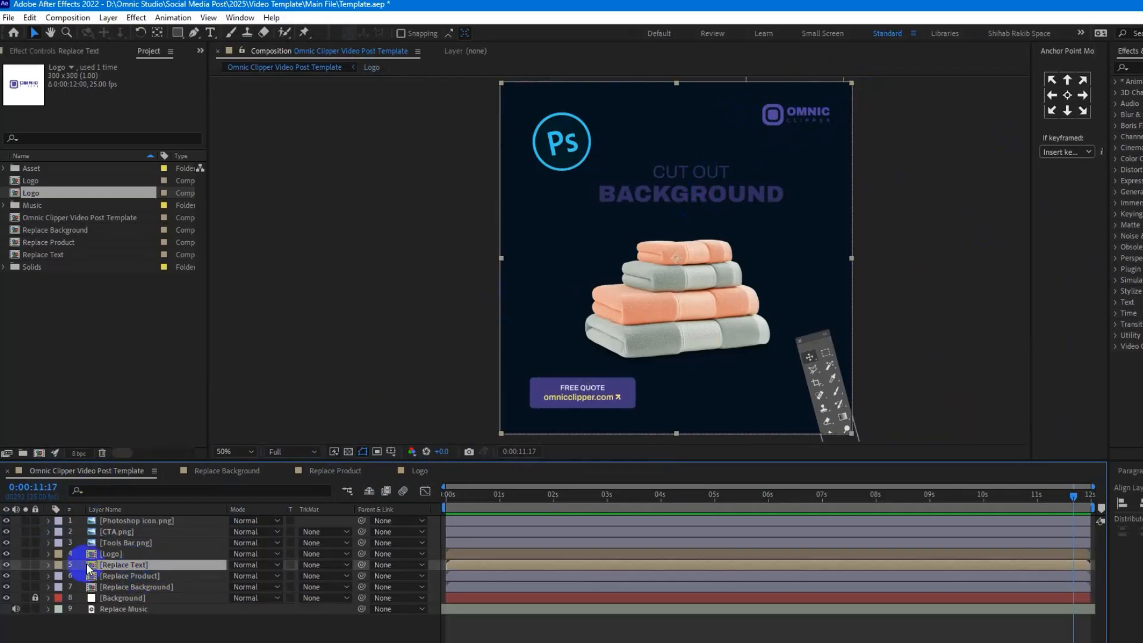
double_click(129, 564)
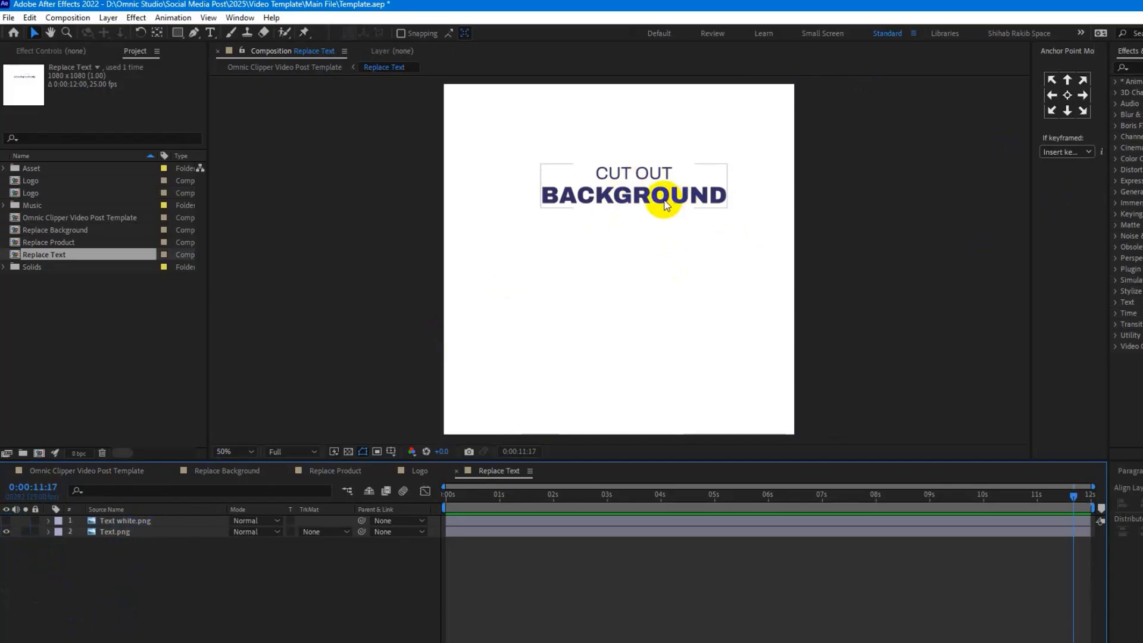
click(6, 530)
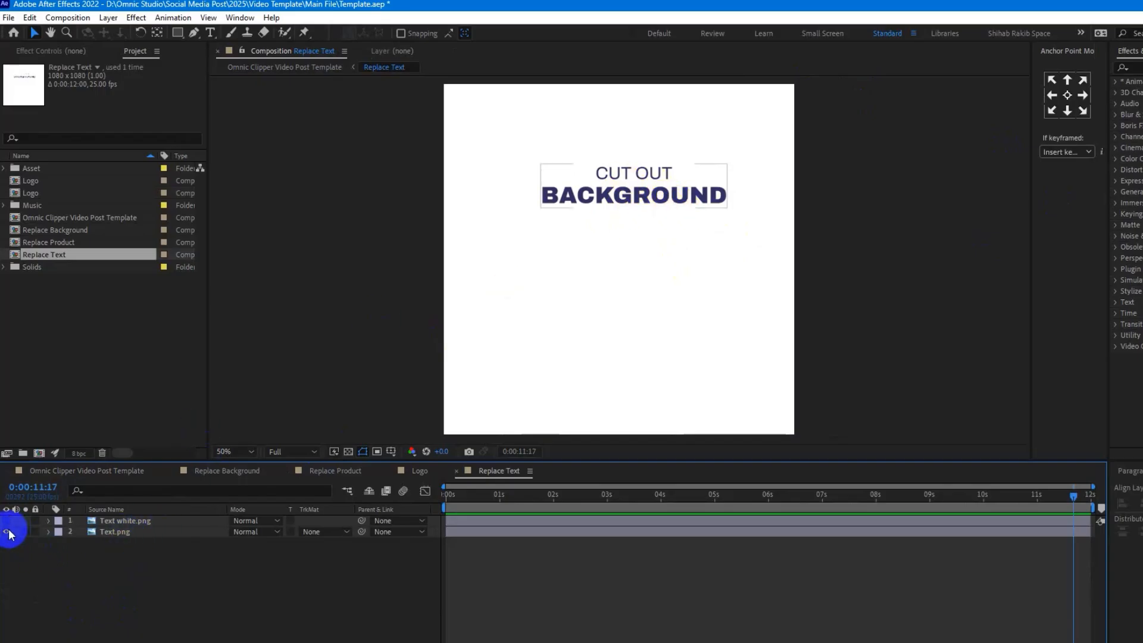
click(7, 522)
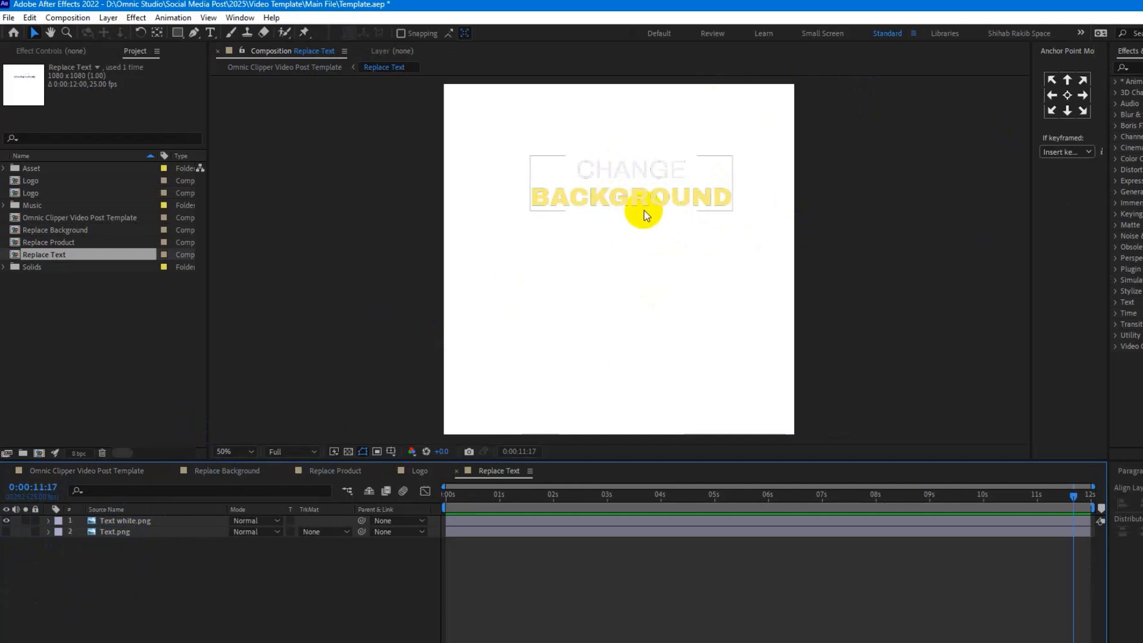
click(119, 470)
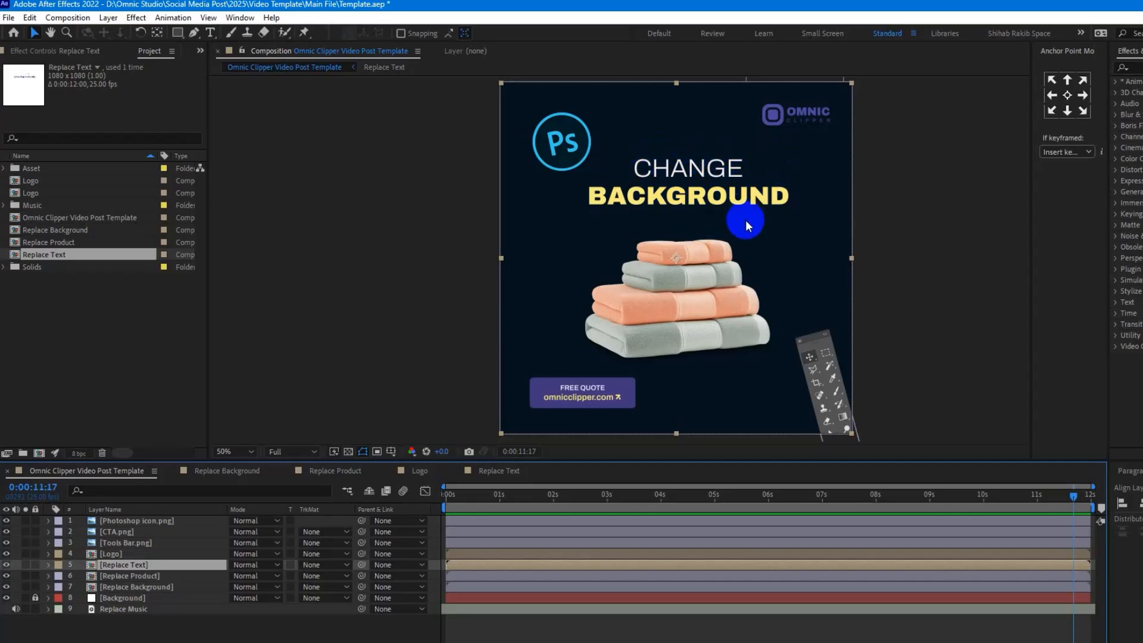
Step: Return to the Replace Text composition, hide Text white.png and show Text.png again
click(491, 471)
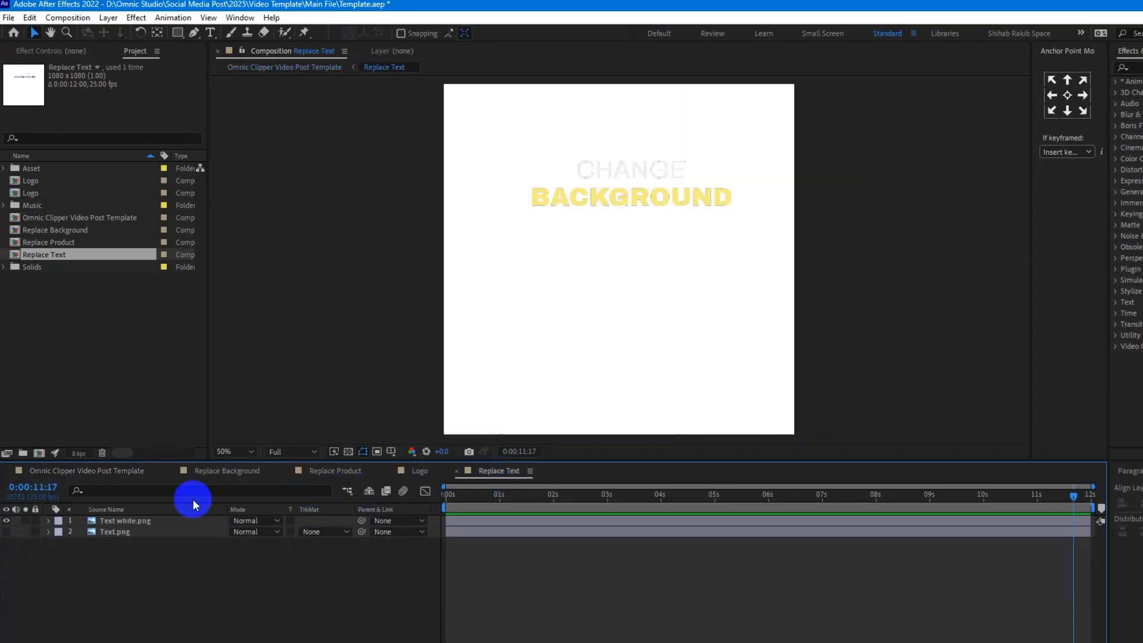
click(12, 531)
click(6, 522)
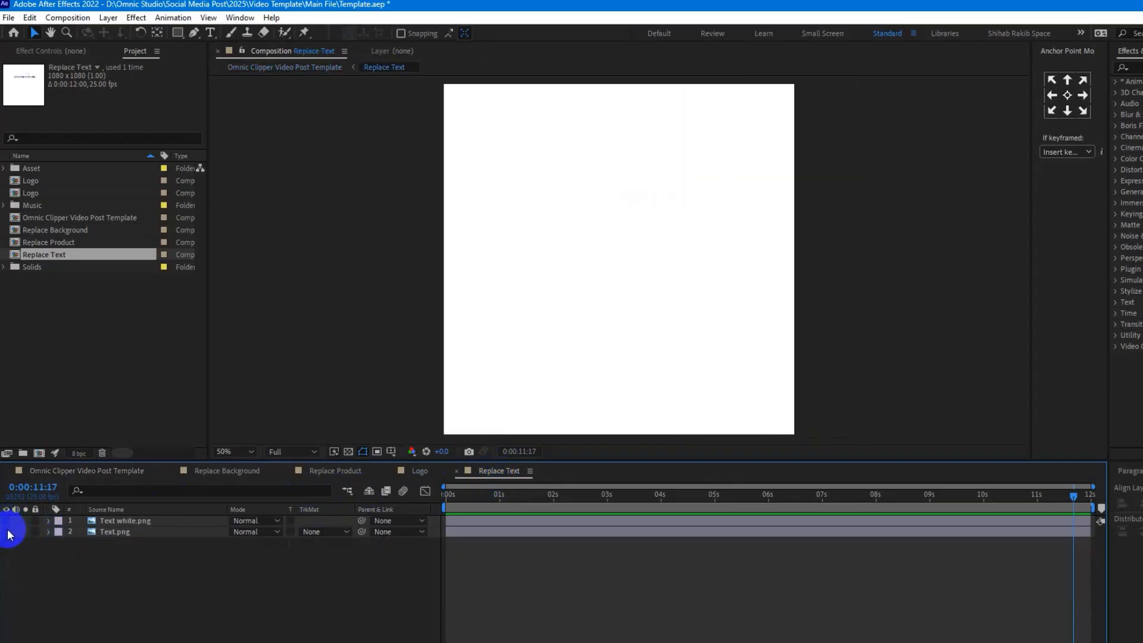
click(7, 532)
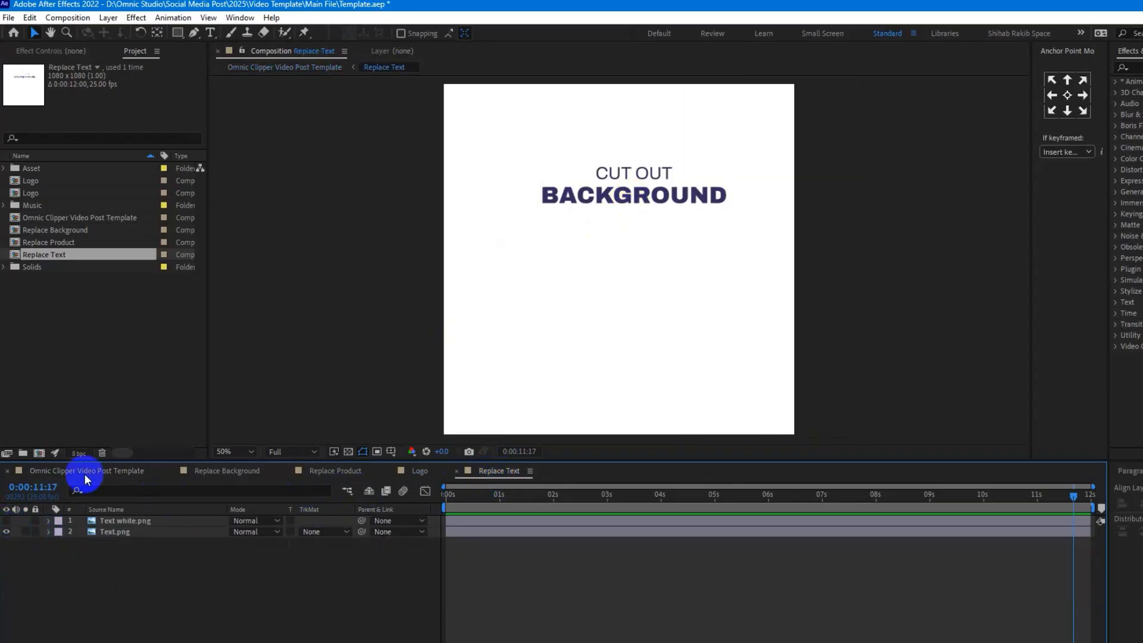
Step: Switch Replace Text to Text white.png and Logo to Logo White.png, and check the dark version in the main composition
click(7, 521)
click(6, 531)
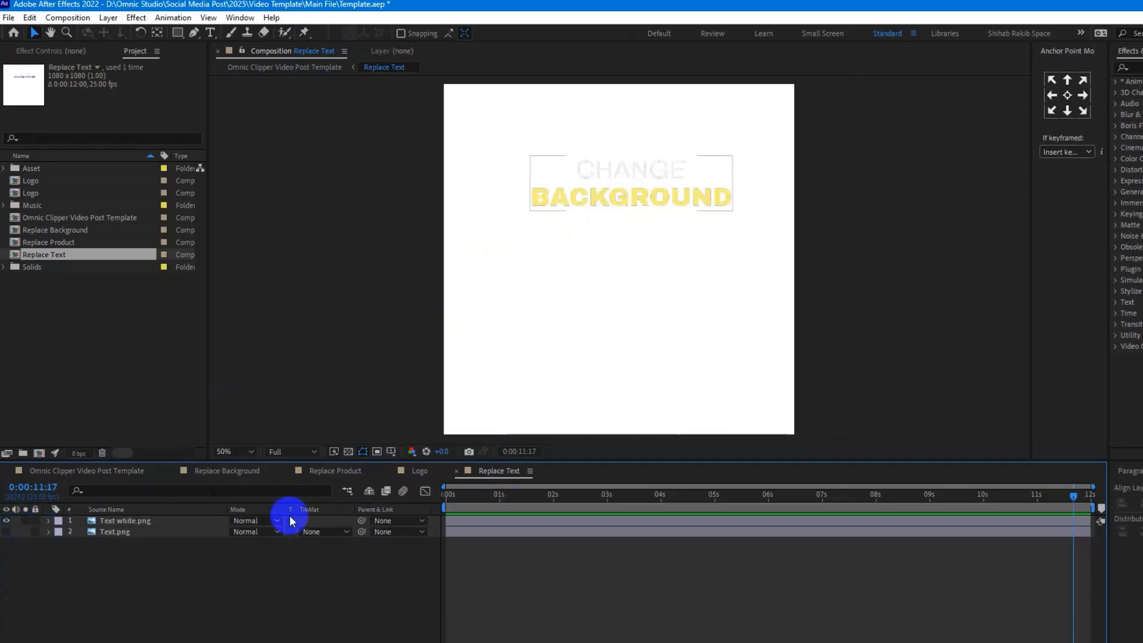
click(7, 520)
click(6, 531)
click(66, 473)
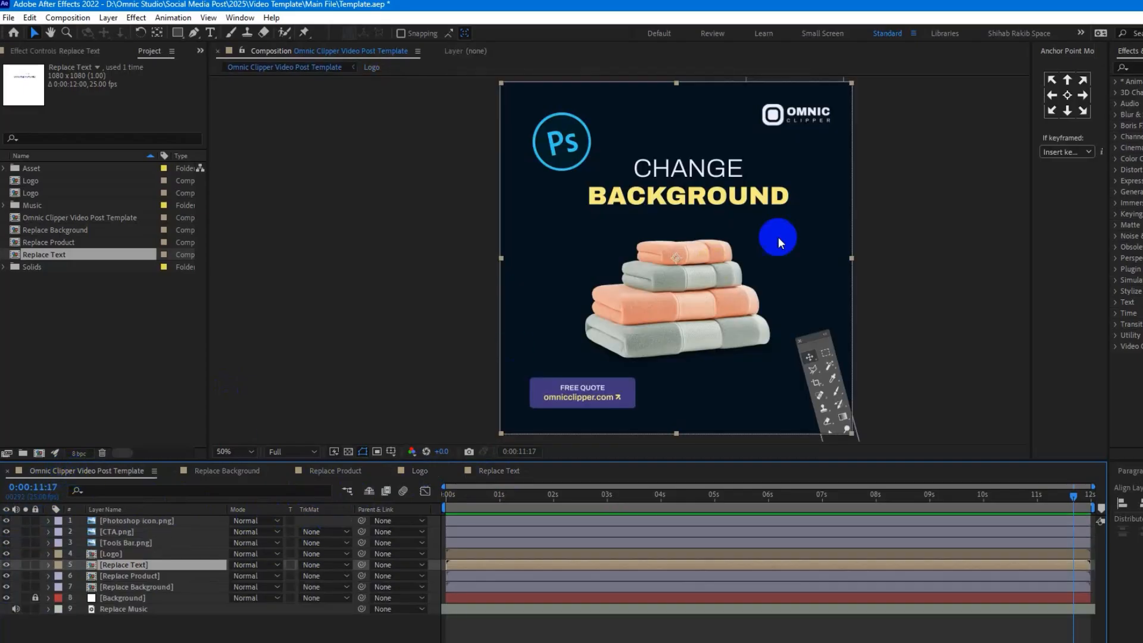
key(comma)
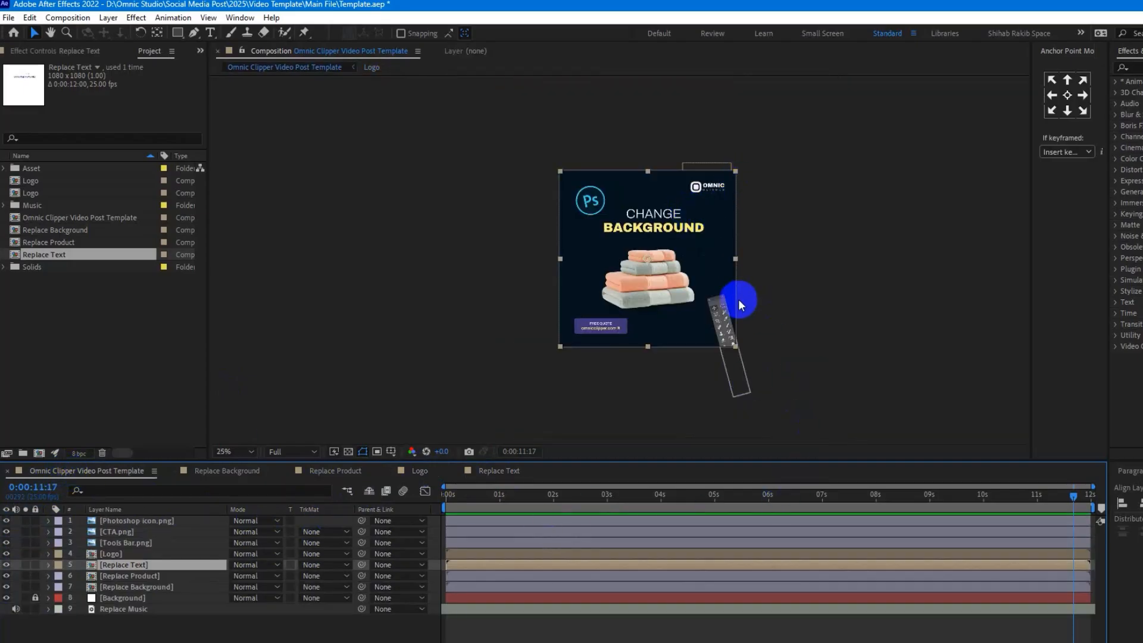
key(period)
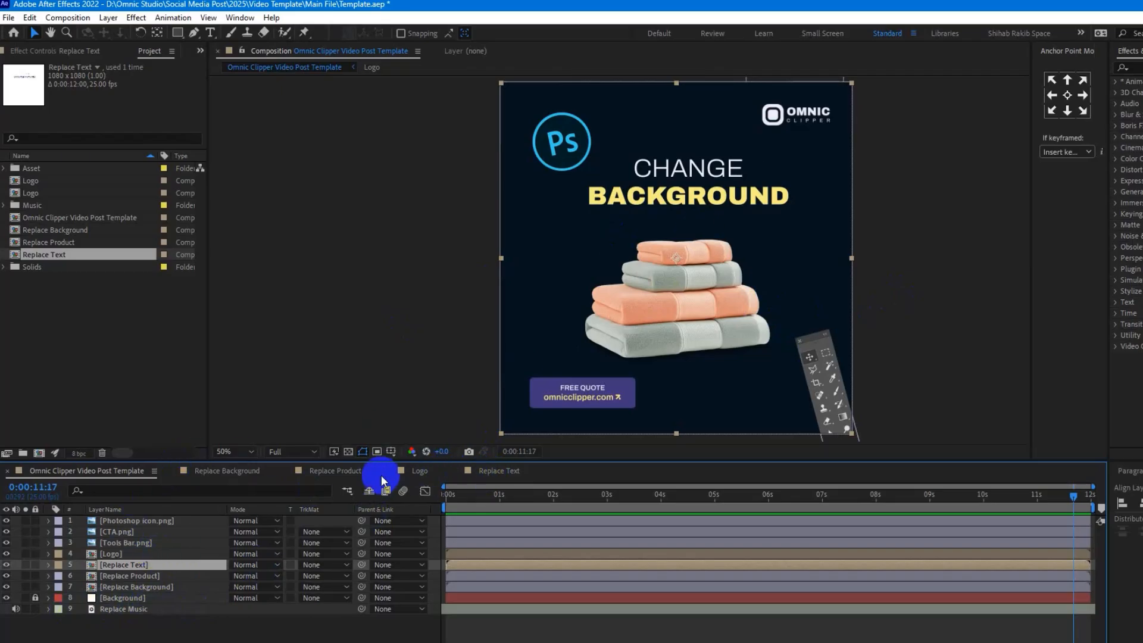
Step: Delete the dark royal blue solid from the Replace Background composition
click(232, 471)
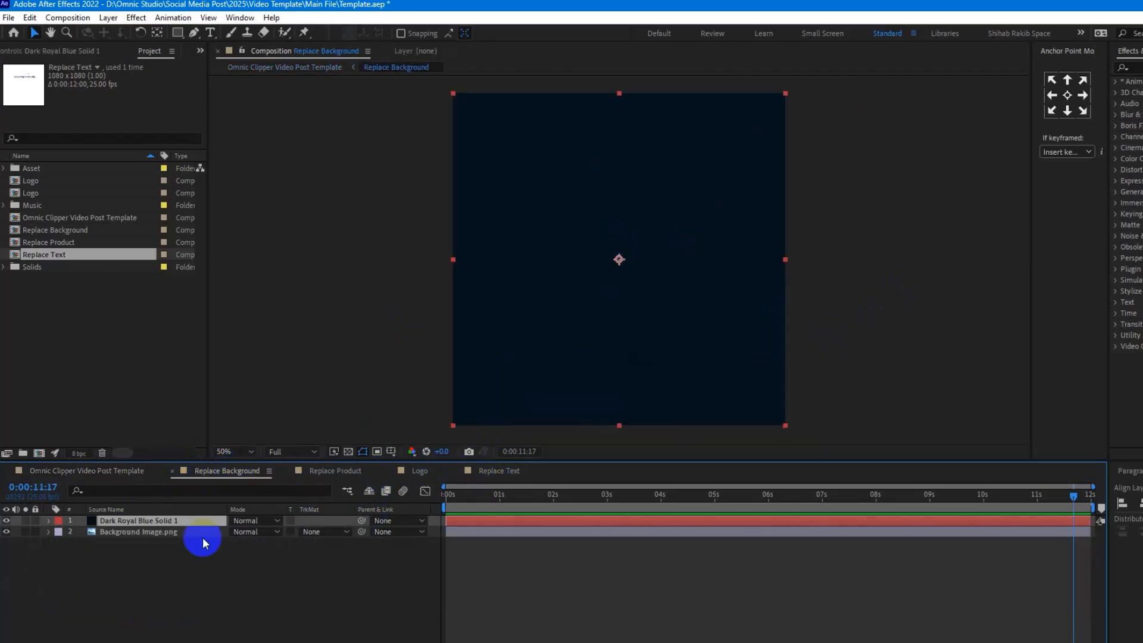
click(173, 521)
key(Delete)
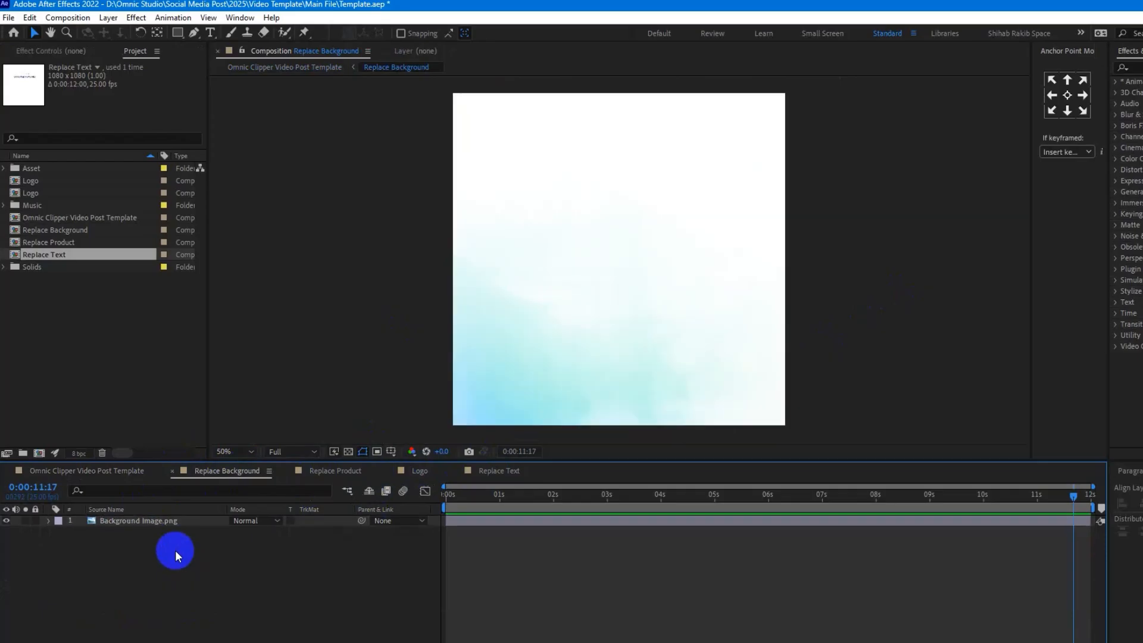
Step: Show Logo.png in Logo and Text.png in Replace Text instead of their white versions, and check the main composition
click(335, 472)
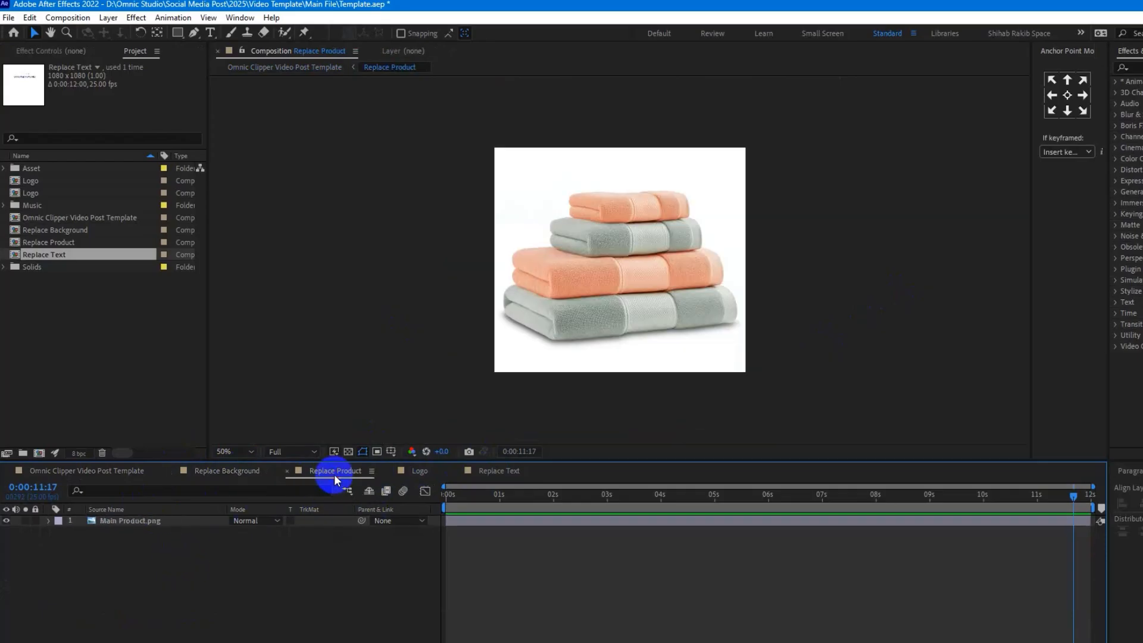
click(419, 471)
click(6, 520)
click(499, 471)
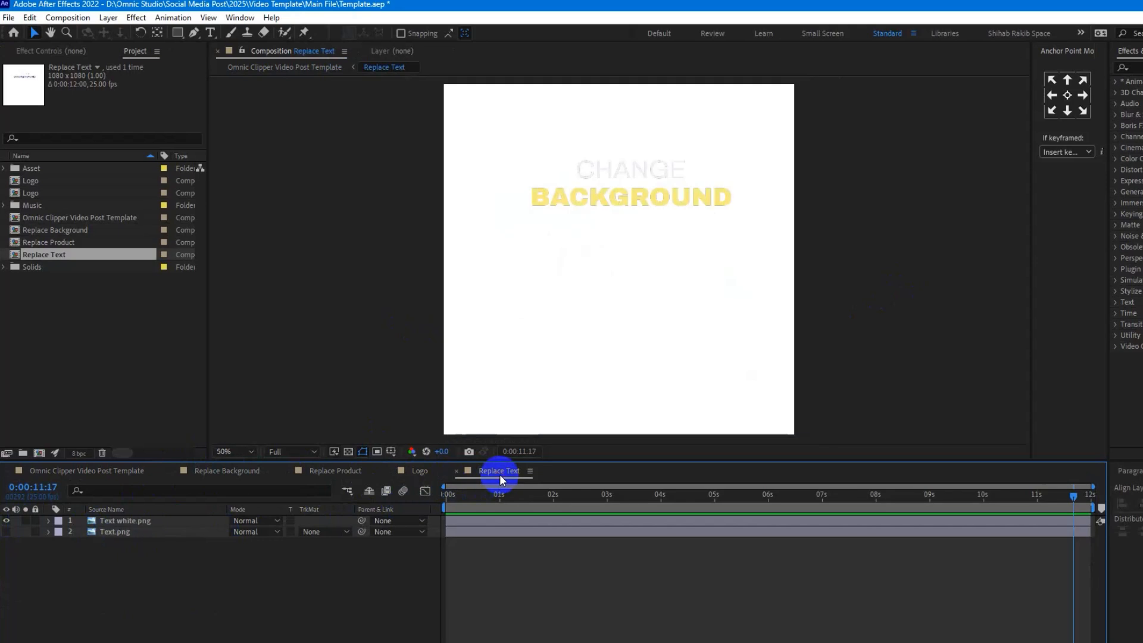
click(7, 530)
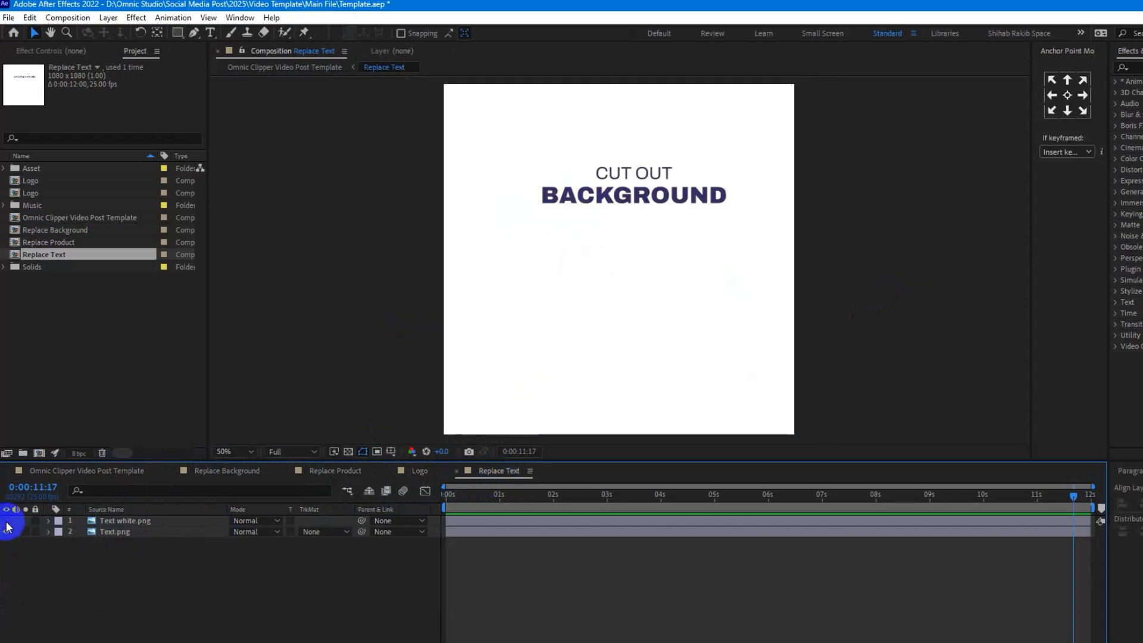
click(107, 470)
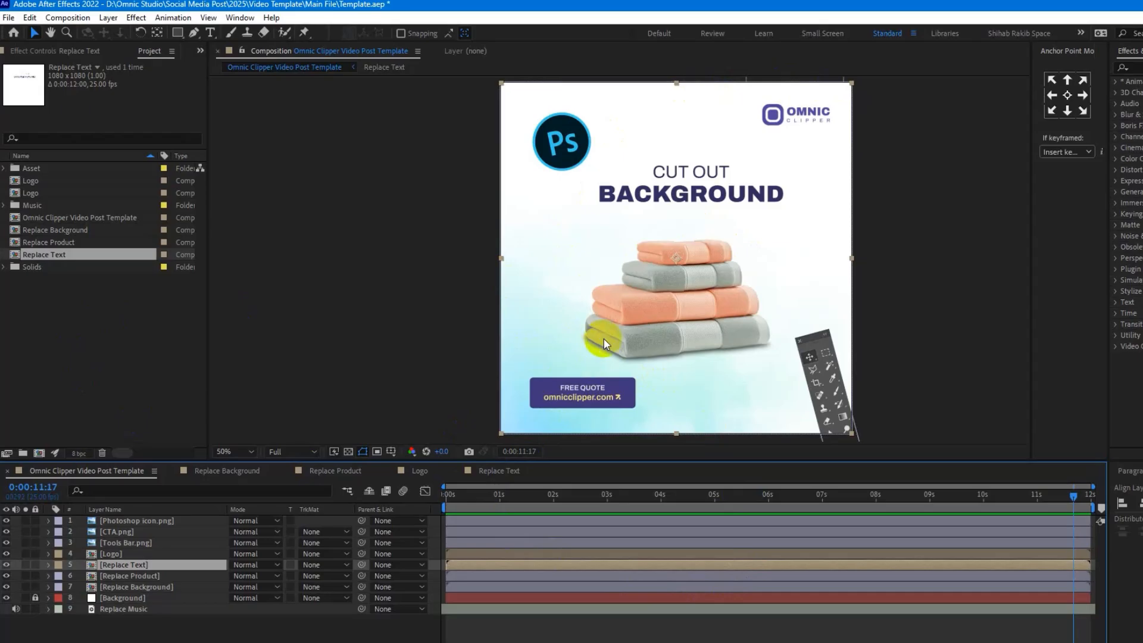
Step: Add Discount.png from the Asset folder as the uppermost layer and place it beside the upper towels, above the Free Quote button
scroll(604, 339, down, 2)
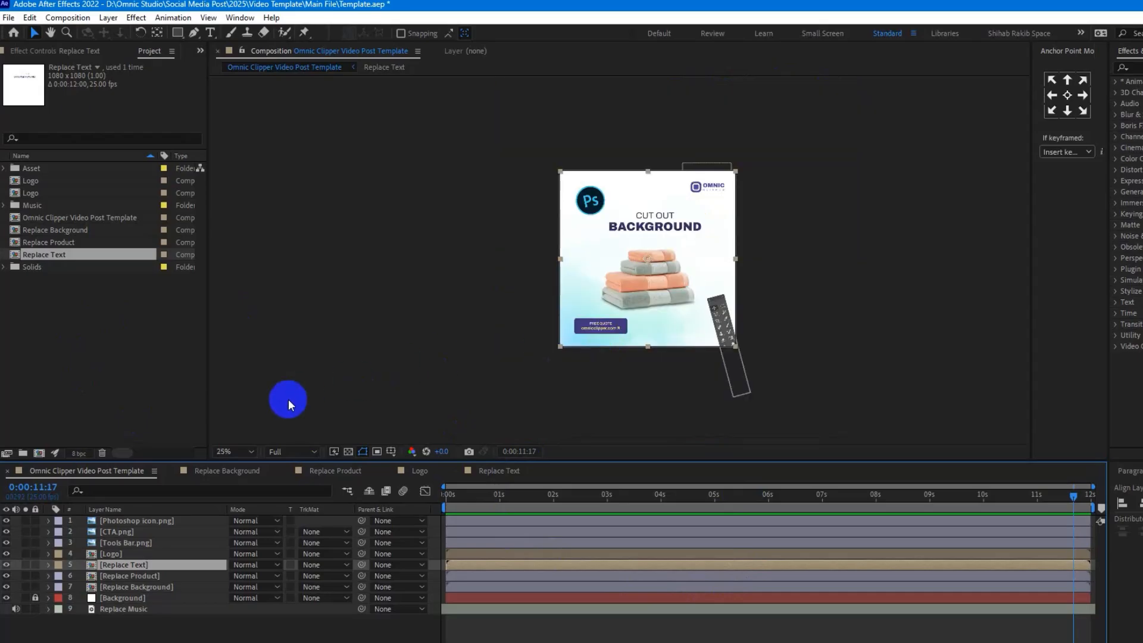
click(123, 306)
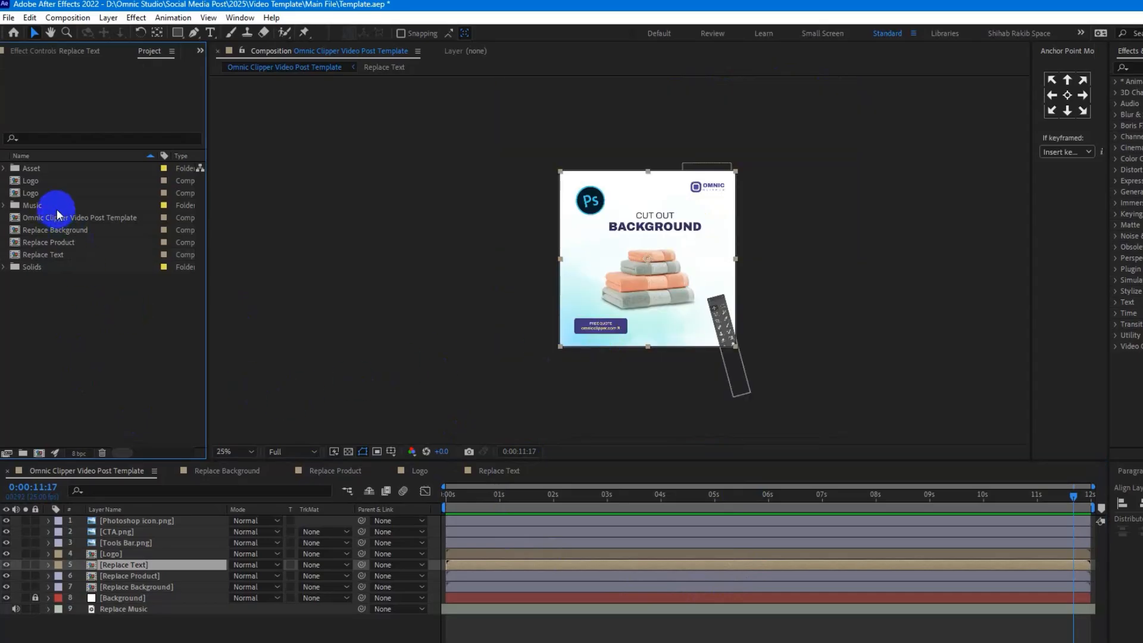
click(17, 169)
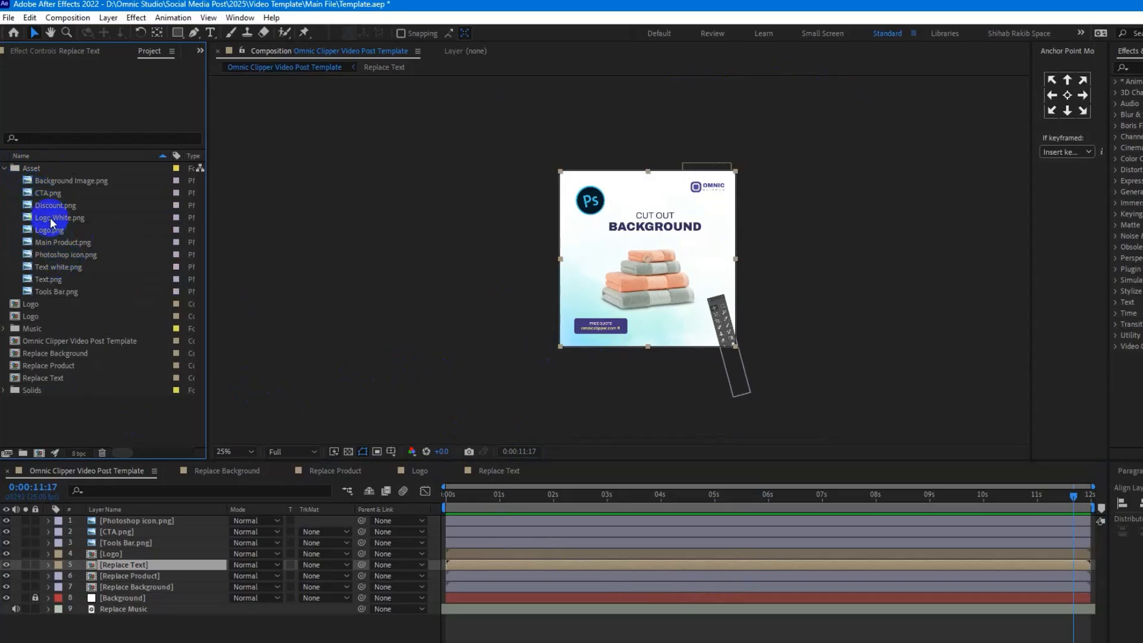
drag(56, 209, 150, 524)
scroll(662, 250, up, 2)
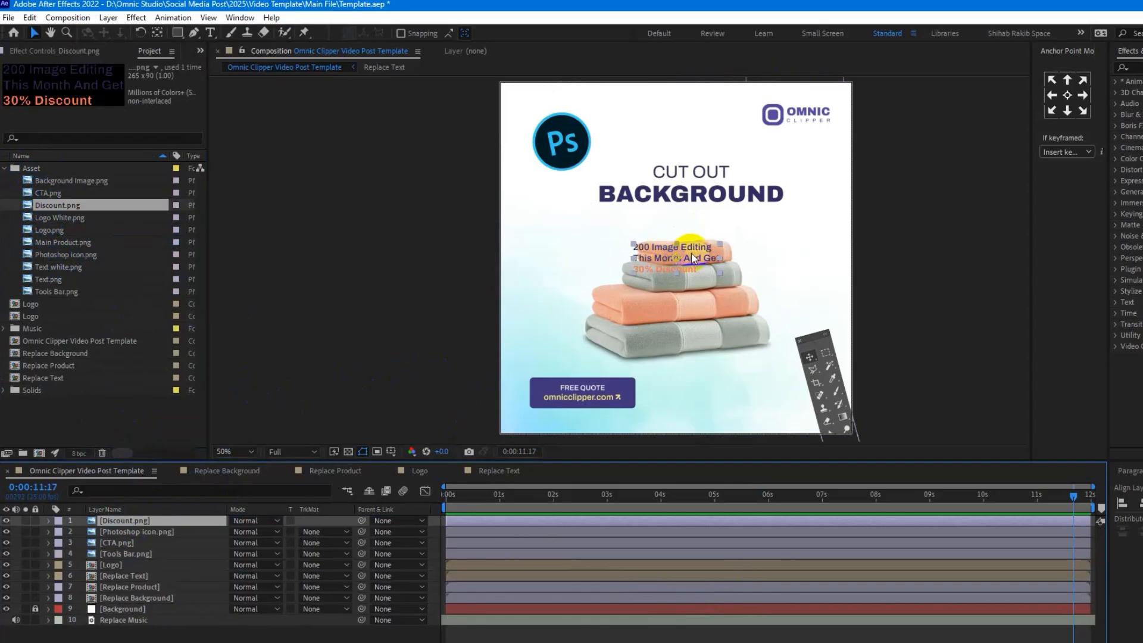
drag(649, 261, 586, 255)
click(356, 627)
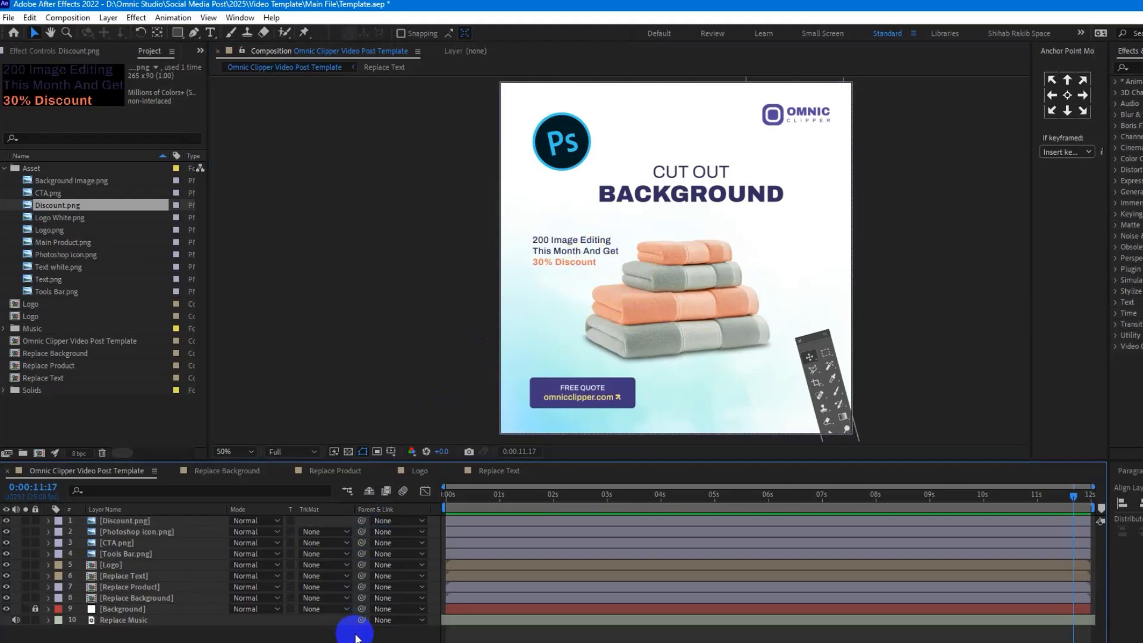
Step: Check the main composition with the discount text and collapse the Asset folder in the project
scroll(672, 268, down, 1)
scroll(664, 266, up, 1)
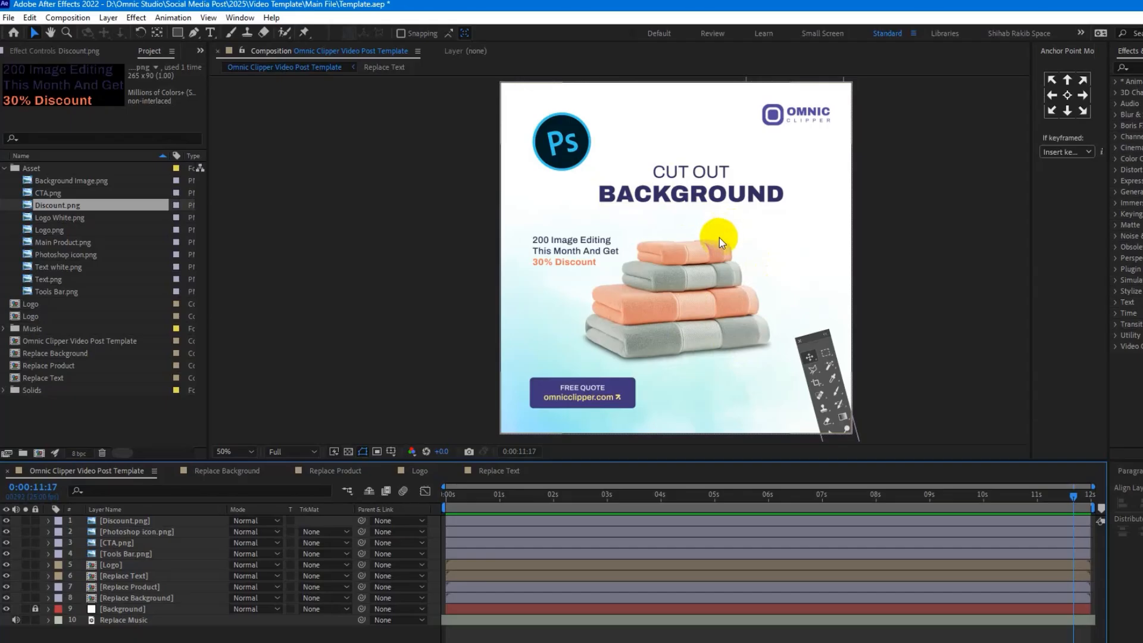
click(459, 482)
click(4, 169)
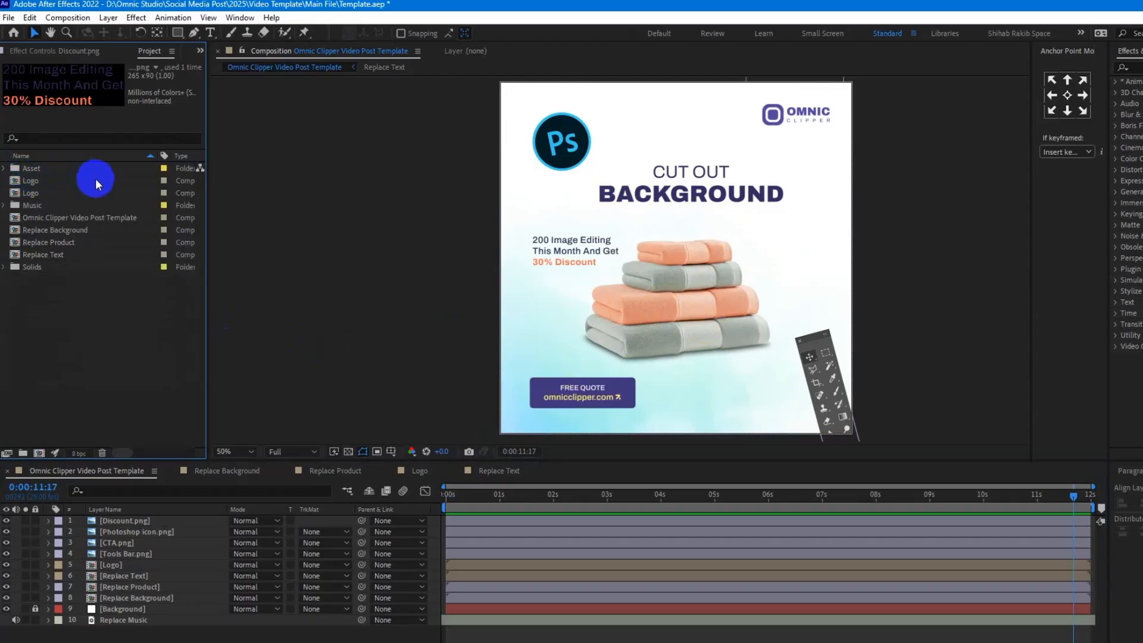